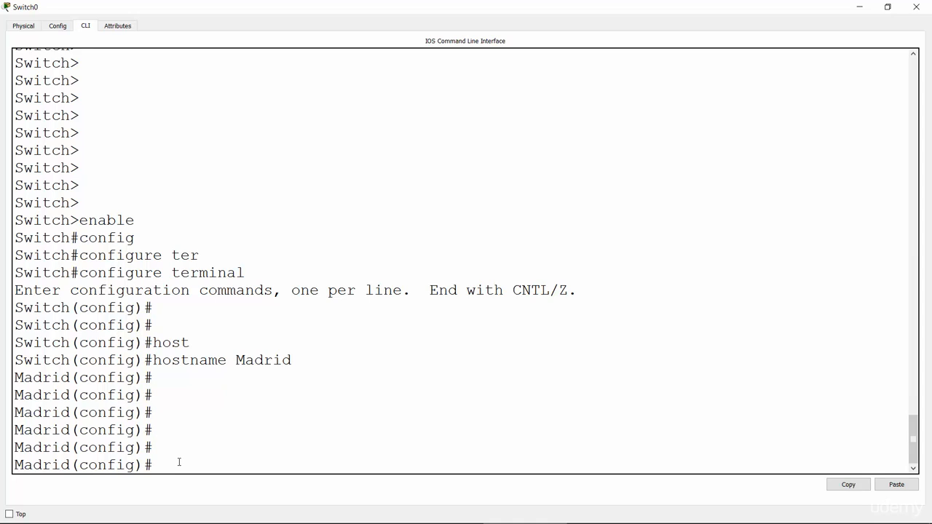
# Set the switch's IP domain name to networkel.
pyautogui.write('ip domain-n')
pyautogui.press('Tab')
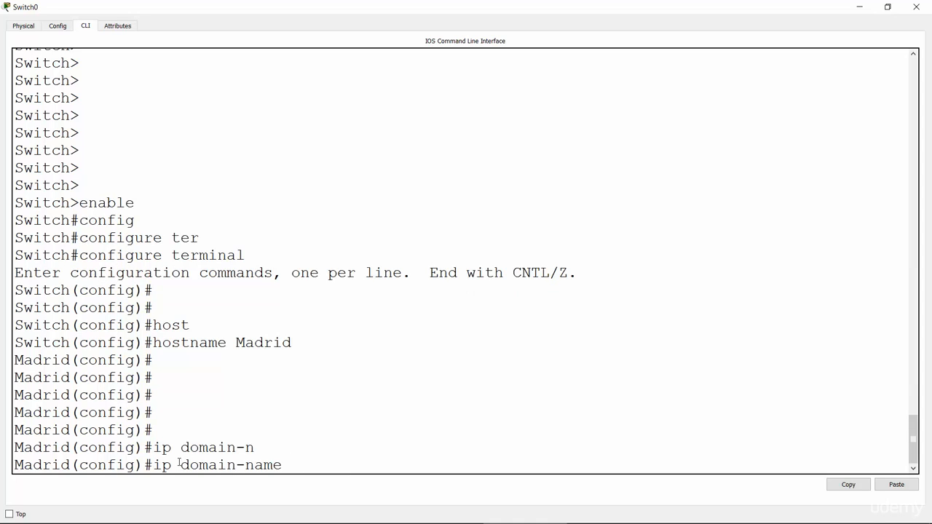
pyautogui.write('networkel')
pyautogui.press('Return')
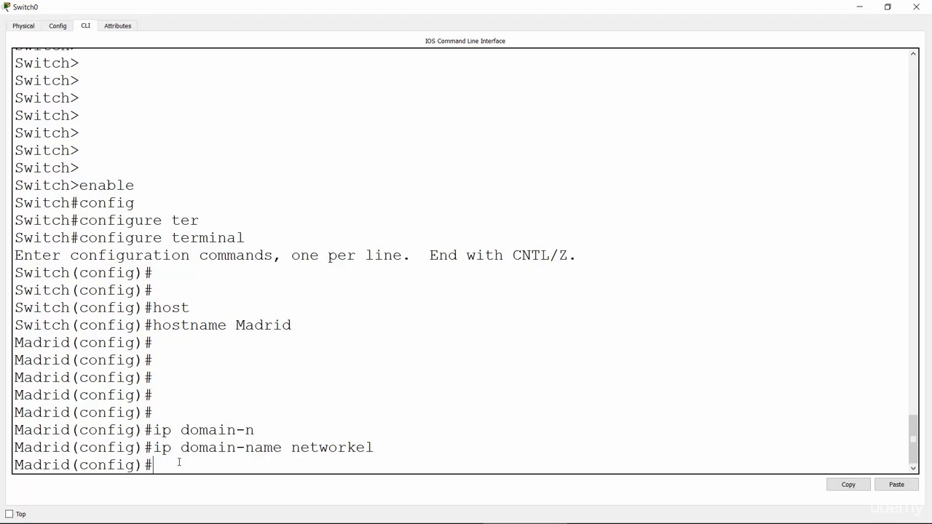
pyautogui.moveTo(154, 448); pyautogui.dragTo(379, 451)
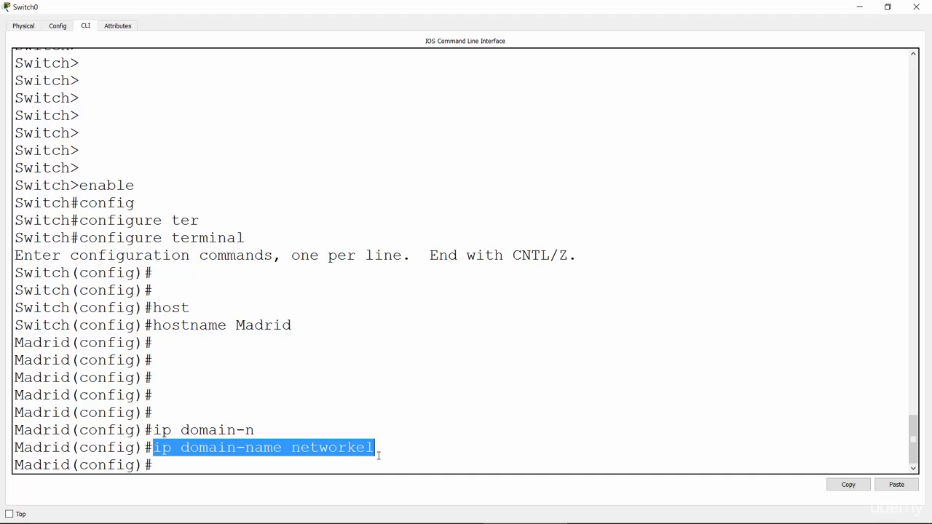
pyautogui.click(342, 466)
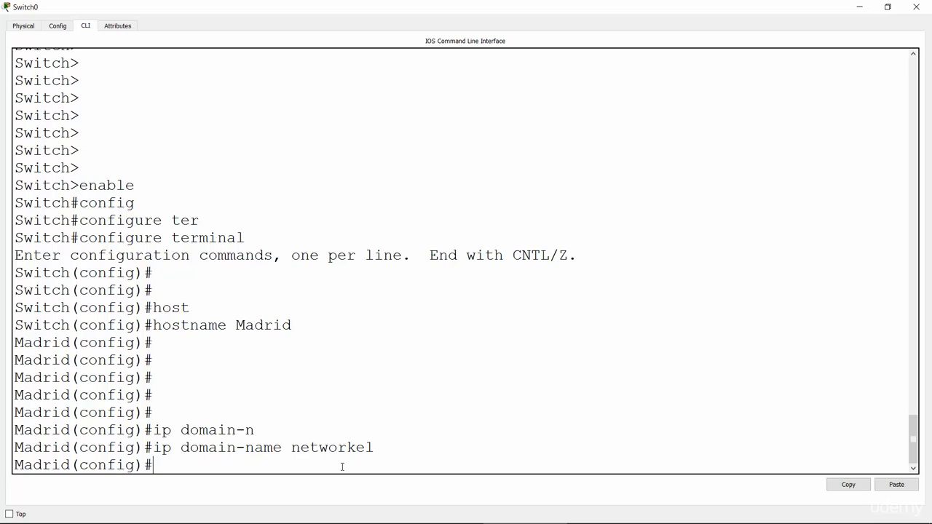
# Enter the crypto keyword at the global configuration prompt and list its available subcommands with context help.
pyautogui.write('cryp')
pyautogui.press('Tab')
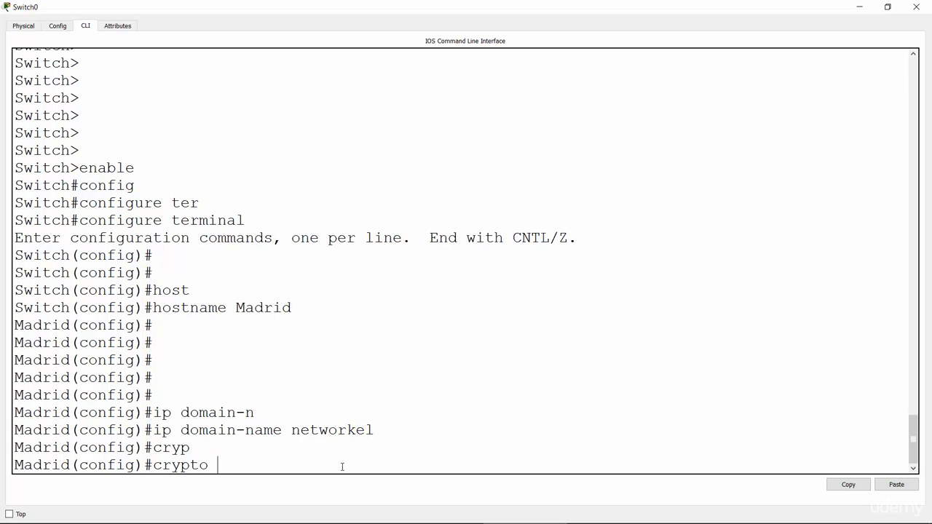
pyautogui.write('genera')
pyautogui.press('Tab')
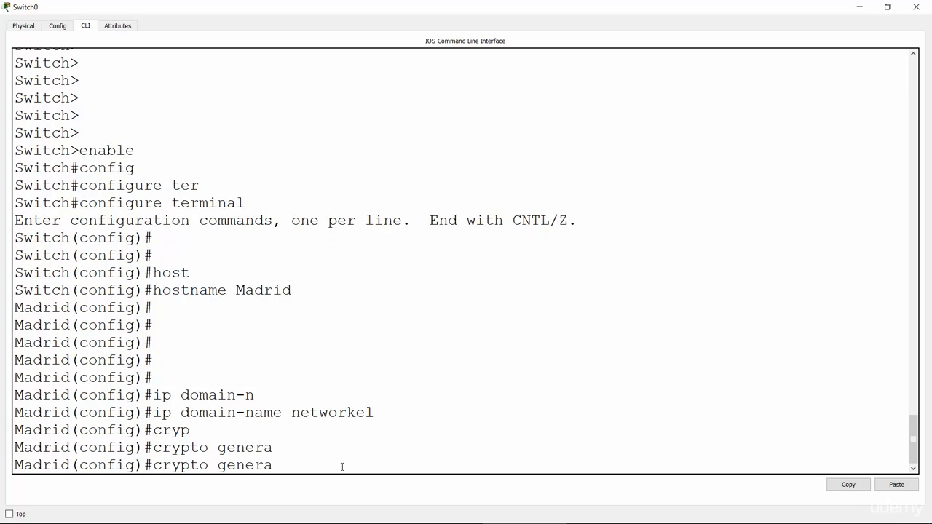
pyautogui.press('BackSpace')
pyautogui.press('BackSpace')
pyautogui.press('BackSpace')
pyautogui.press('BackSpace')
pyautogui.press('BackSpace')
pyautogui.press('BackSpace')
pyautogui.write('?ke')
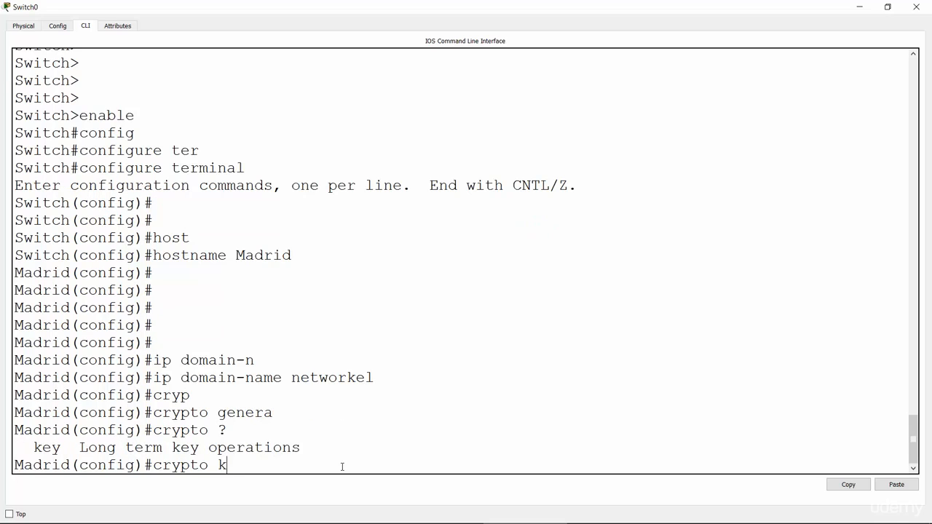
# Extend the command to crypto key and list the operations it offers.
pyautogui.press('Tab')
pyautogui.write('?')
pyautogui.press('BackSpace')
pyautogui.press('BackSpace')
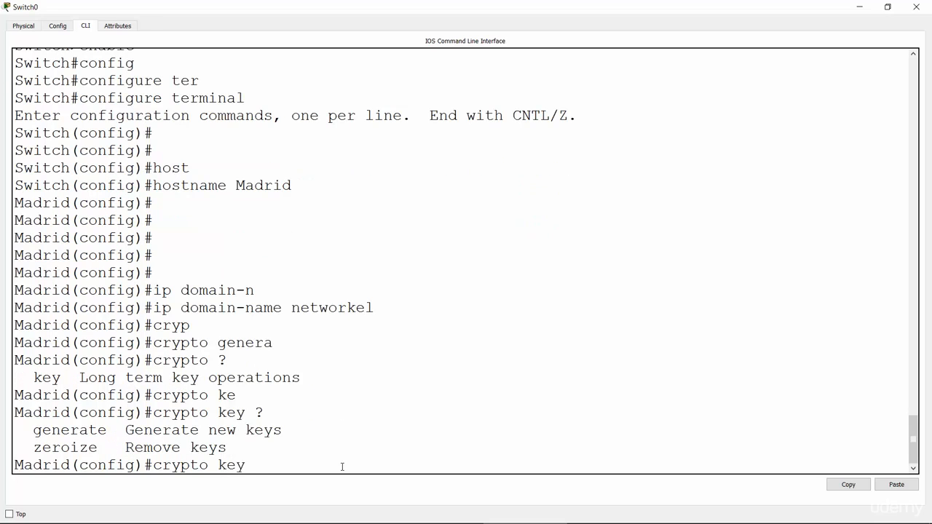
pyautogui.write('y ')
pyautogui.write('?')
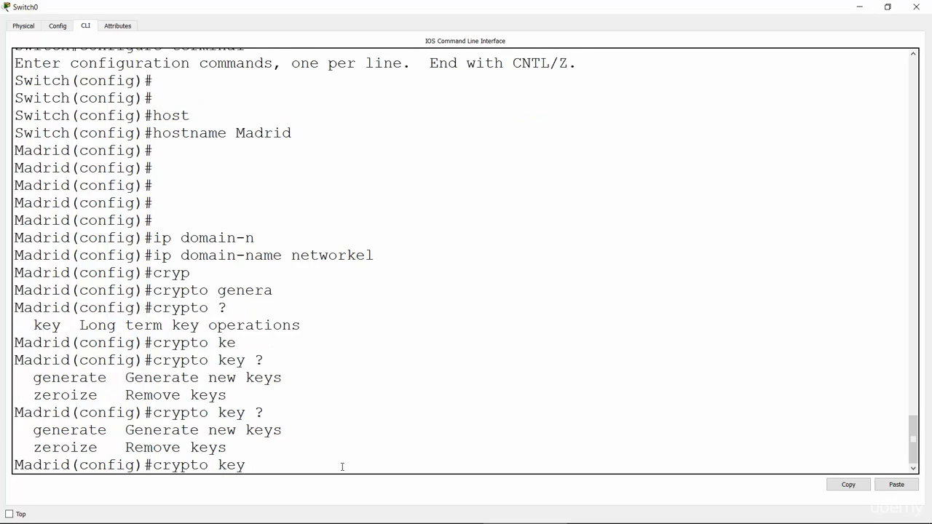
pyautogui.write('gener')
# Extend the command to crypto key generate rsa, listing the available options after generate and after rsa.
pyautogui.press('Tab')
pyautogui.write('?')
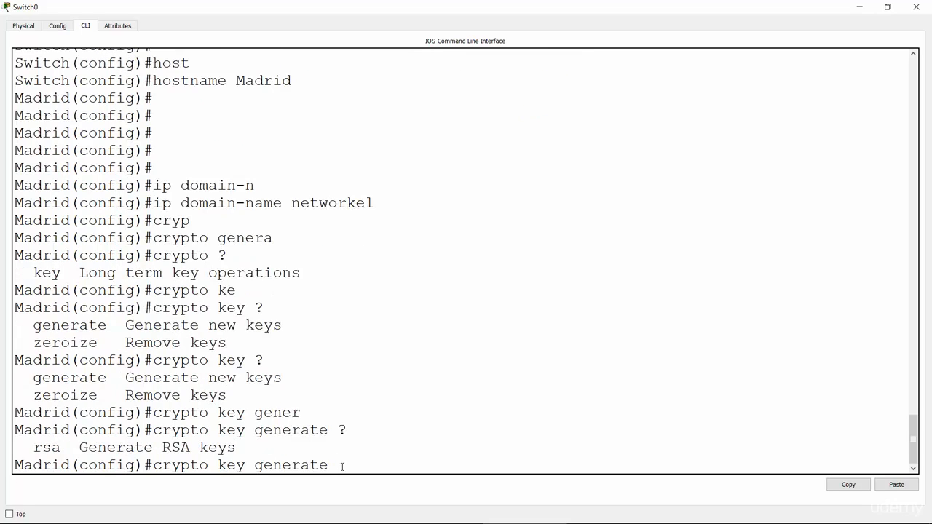
pyautogui.write('rsa')
pyautogui.press('Tab')
pyautogui.write('?')
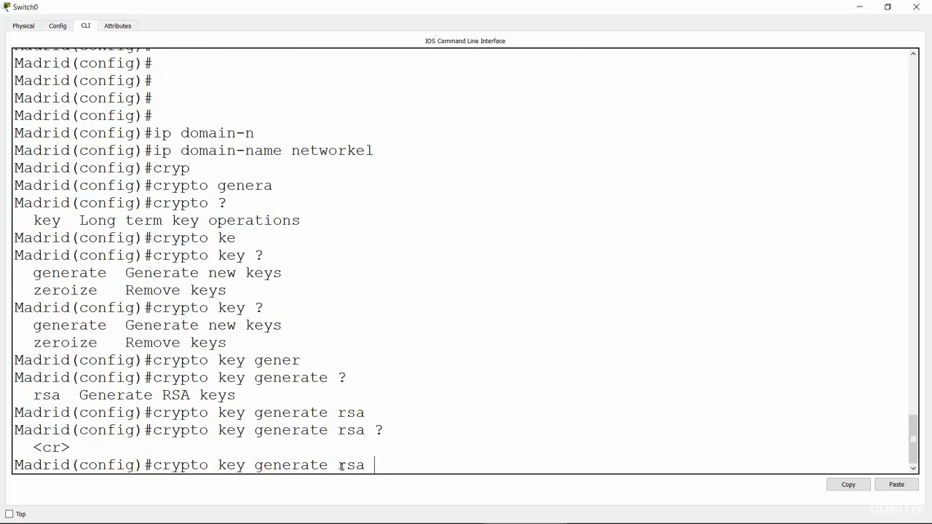
pyautogui.write('genera')
# Try to run crypto key generate rsa with the general-keys option.
pyautogui.press('Tab')
pyautogui.write('l-keys')
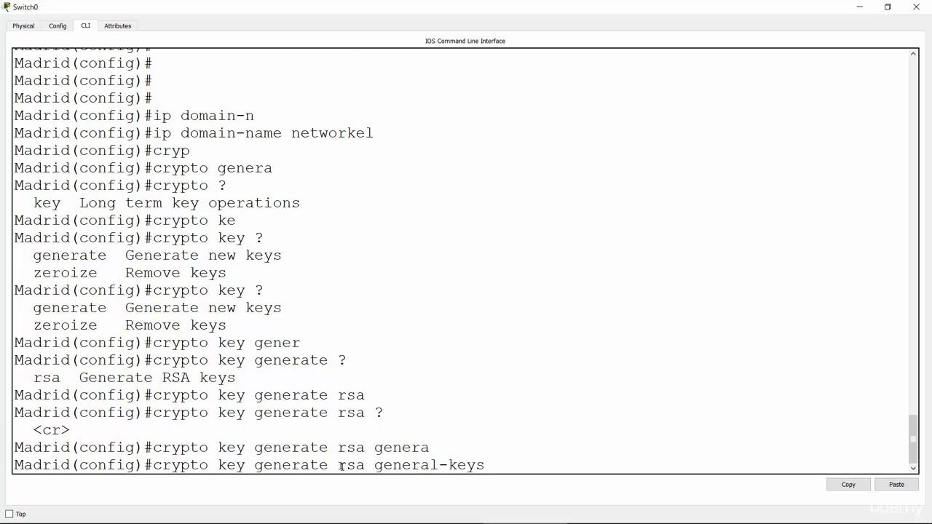
pyautogui.press('Return')
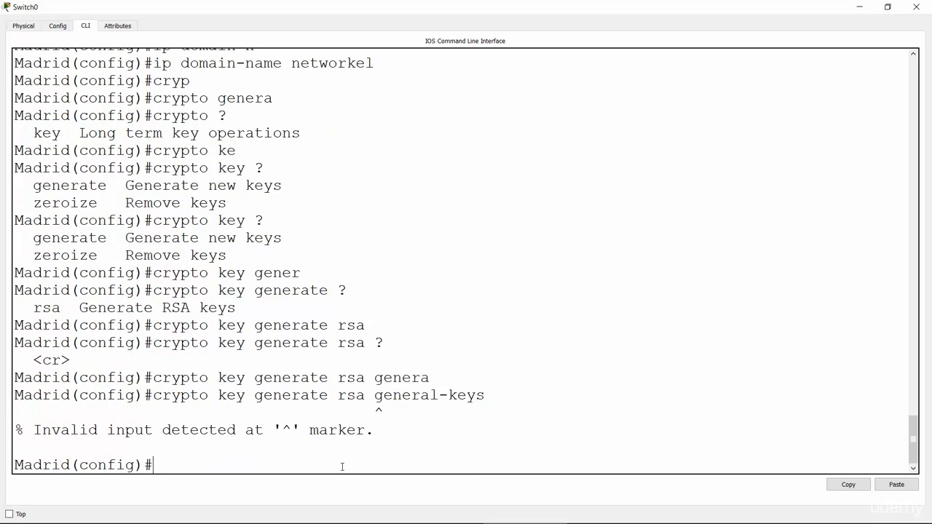
# Recall the last command, remove the general-keys option and run crypto key generate rsa.
pyautogui.press('Up')
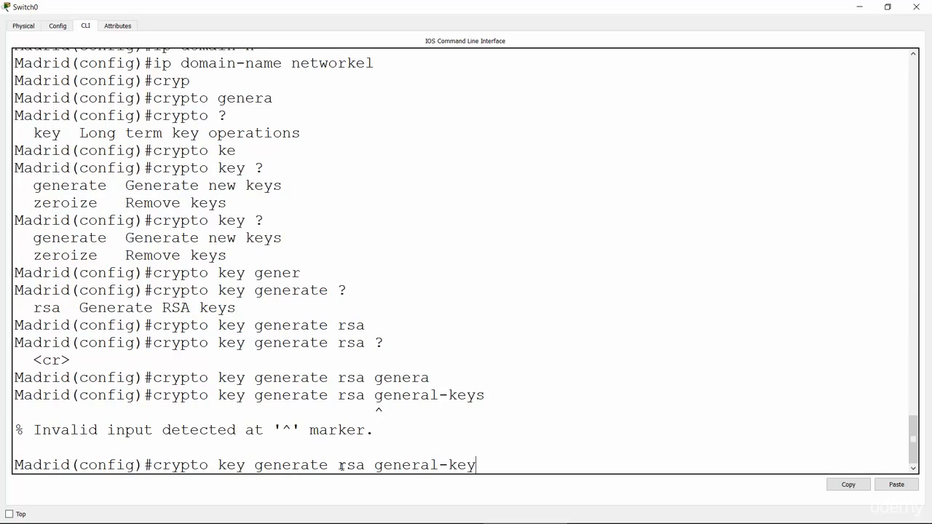
pyautogui.press('BackSpace')
pyautogui.press('BackSpace')
pyautogui.press('BackSpace')
pyautogui.press('BackSpace')
pyautogui.press('BackSpace')
pyautogui.press('BackSpace')
pyautogui.press('BackSpace')
pyautogui.press('BackSpace')
pyautogui.press('BackSpace')
pyautogui.press('BackSpace')
pyautogui.press('BackSpace')
pyautogui.press('BackSpace')
pyautogui.press('BackSpace')
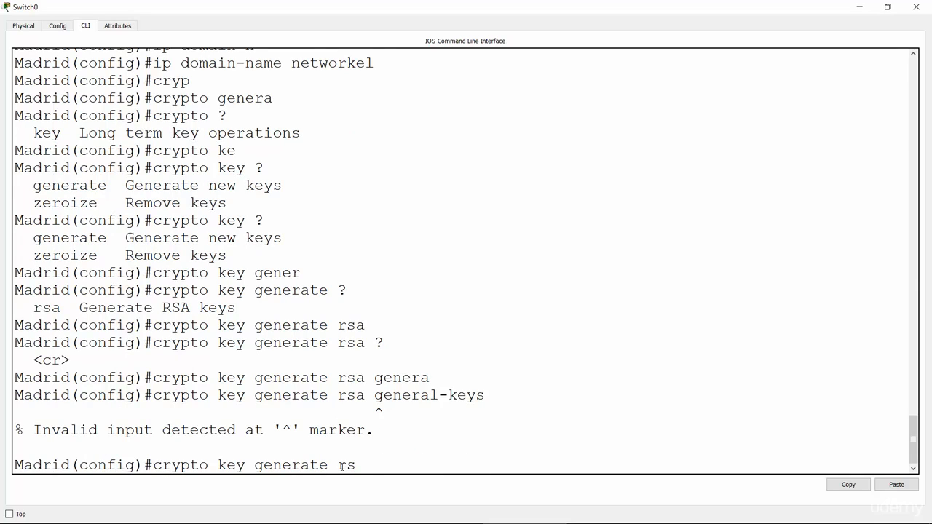
pyautogui.write('a')
pyautogui.press('Return')
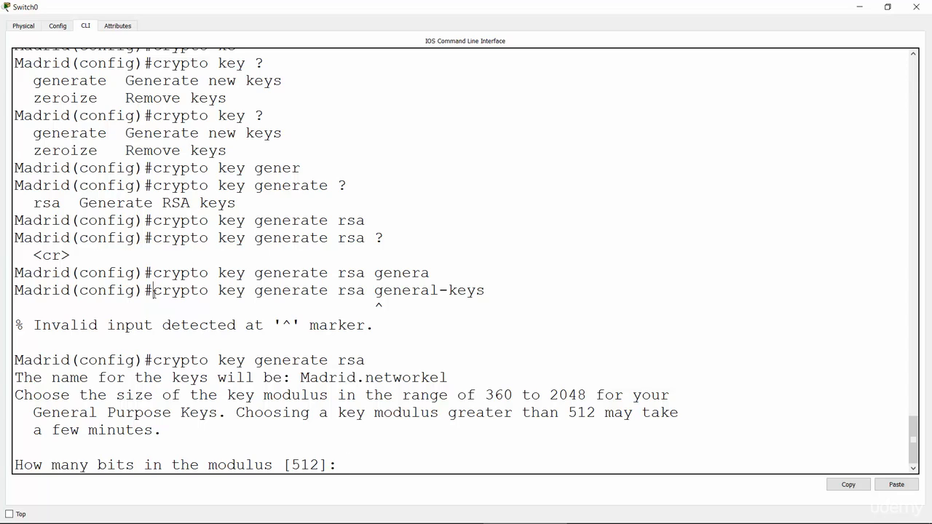
# Set the RSA key modulus to 1024 bits and generate the keys.
pyautogui.moveTo(154, 293); pyautogui.dragTo(301, 273)
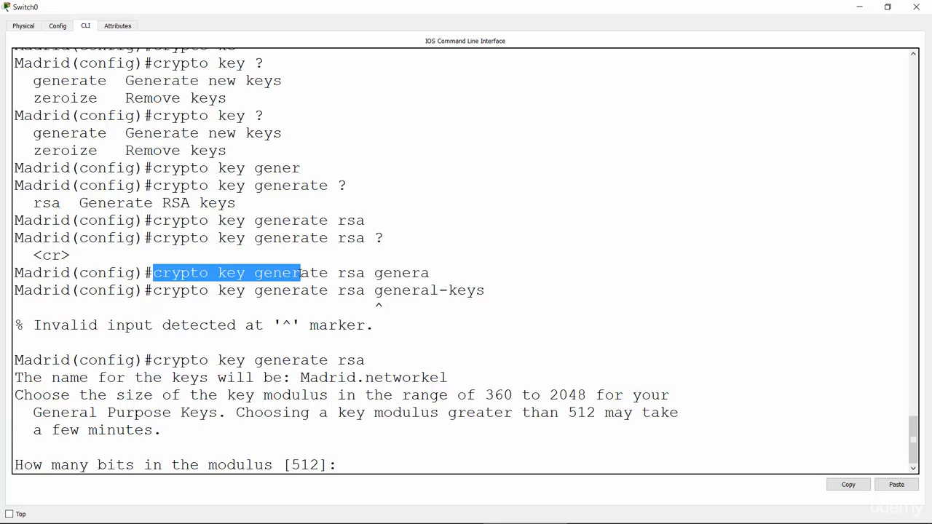
pyautogui.click(232, 273)
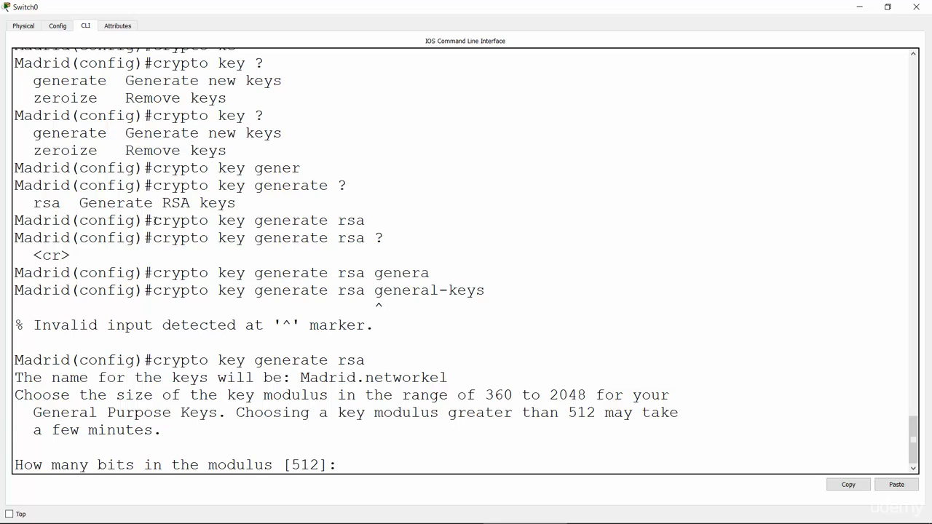
pyautogui.moveTo(153, 220); pyautogui.dragTo(374, 225)
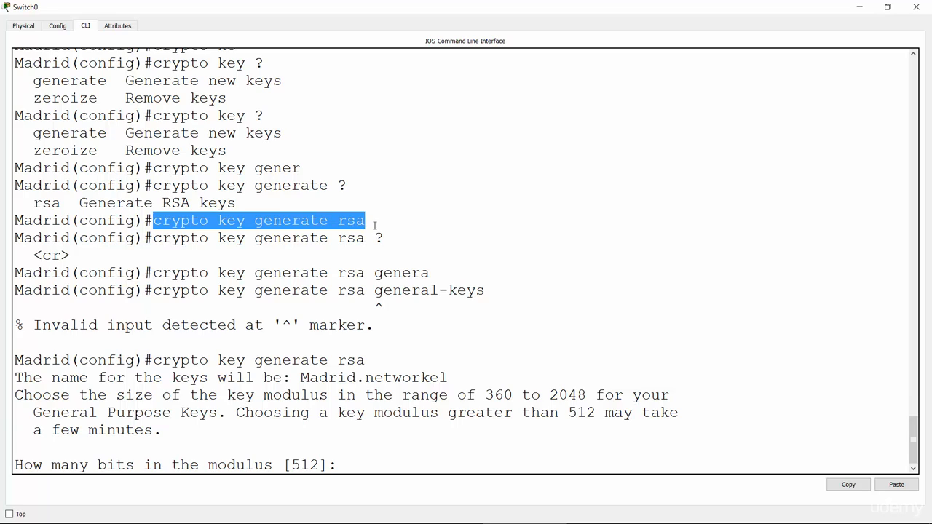
pyautogui.click(369, 364)
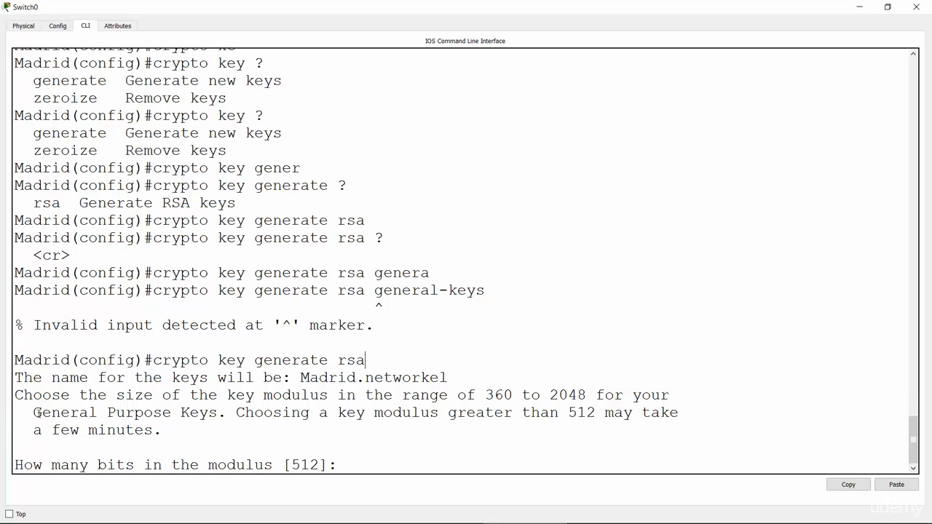
pyautogui.moveTo(16, 466); pyautogui.dragTo(284, 466)
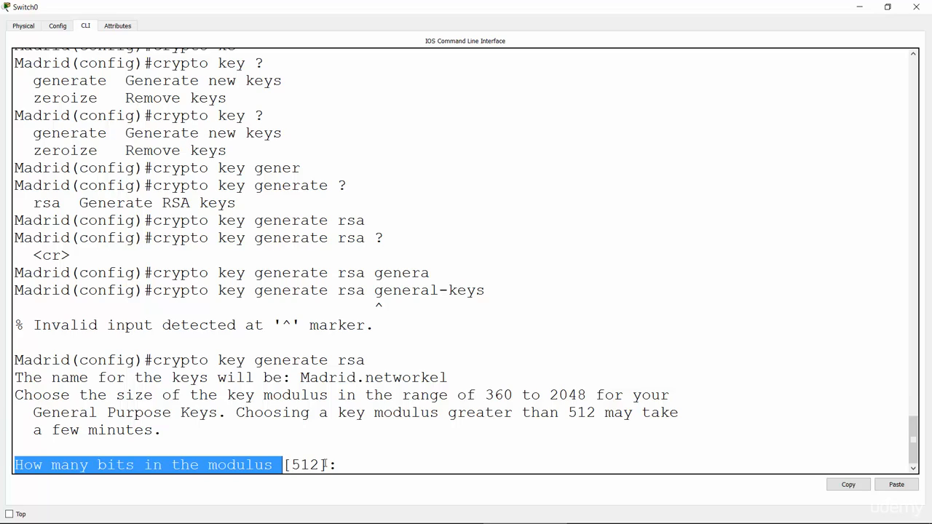
pyautogui.click(339, 464)
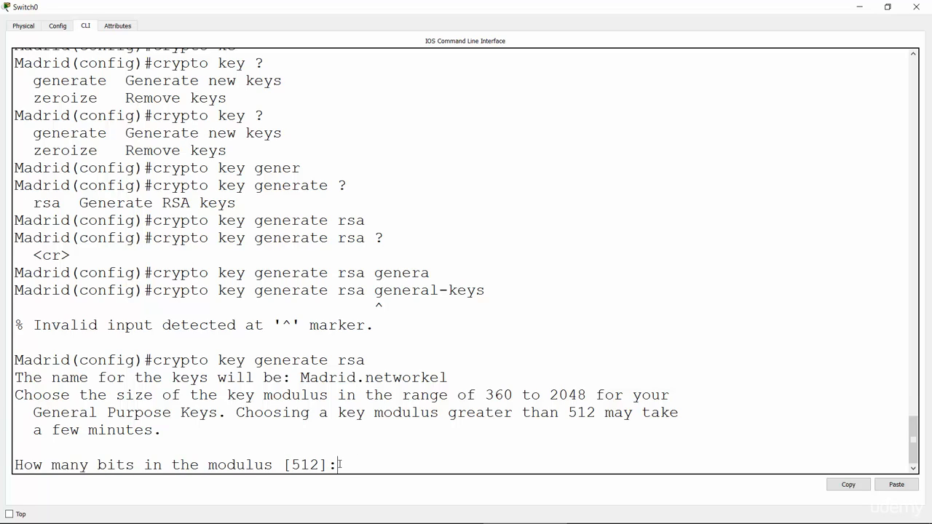
pyautogui.write('1024')
pyautogui.press('Return')
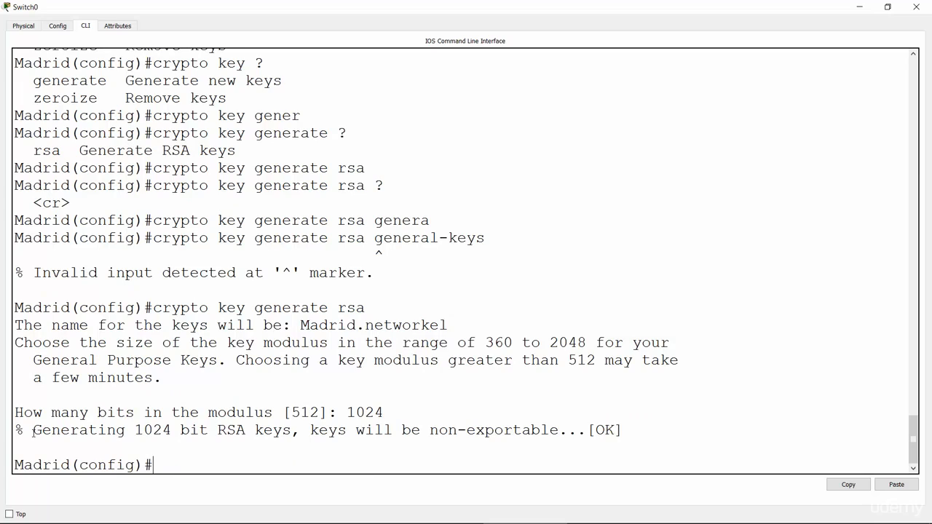
pyautogui.moveTo(33, 432); pyautogui.dragTo(291, 430)
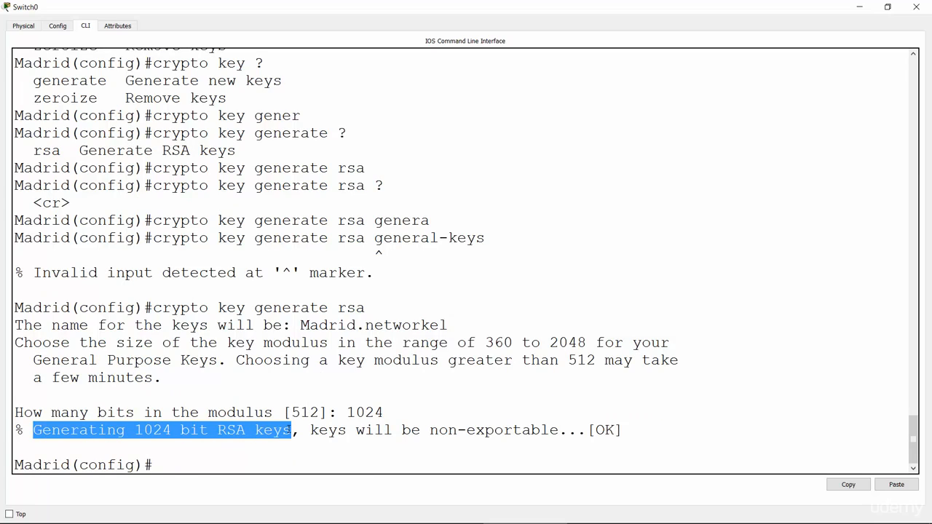
pyautogui.click(176, 471)
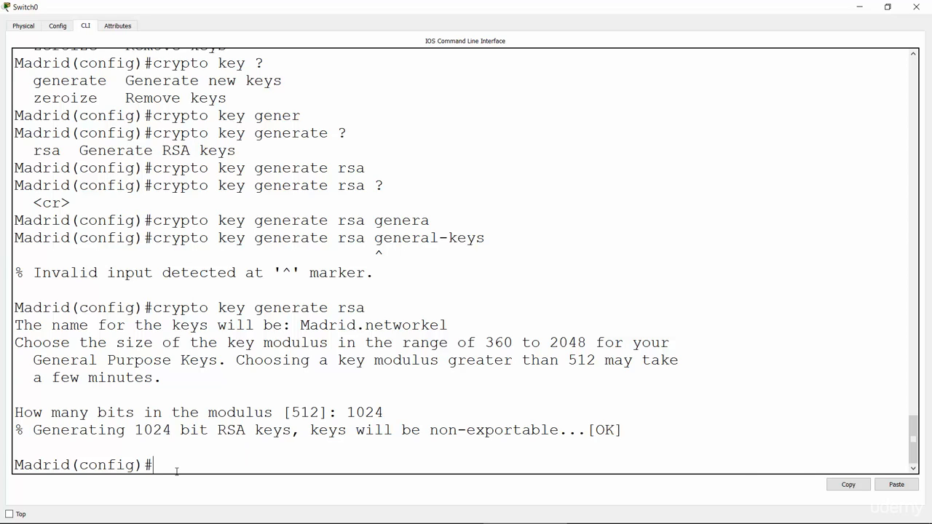
# Create a local user account with the username command, entering the account's username and password.
pyautogui.write('username')
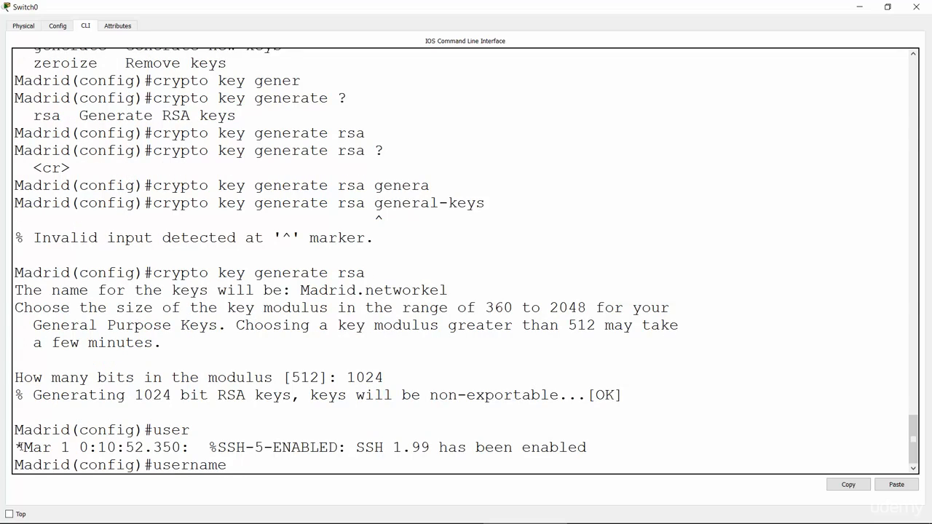
pyautogui.moveTo(16, 447); pyautogui.dragTo(596, 446)
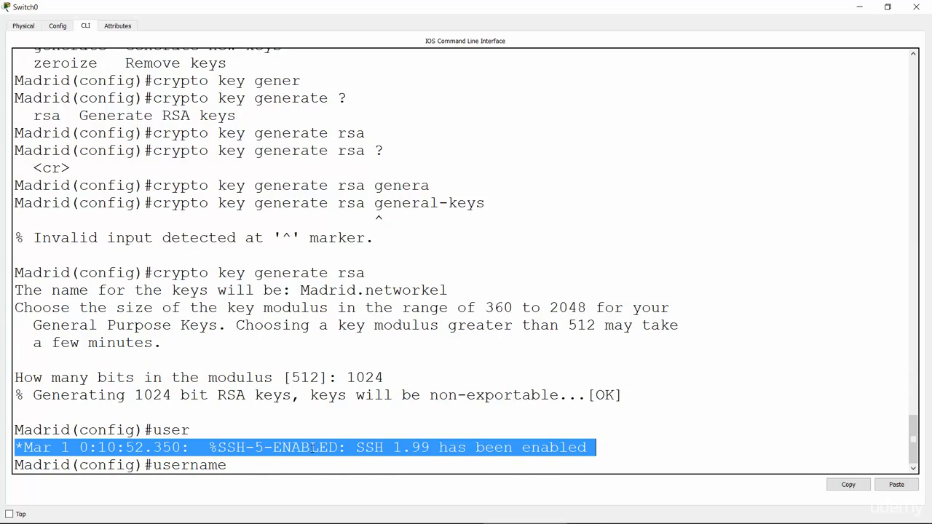
pyautogui.click(394, 459)
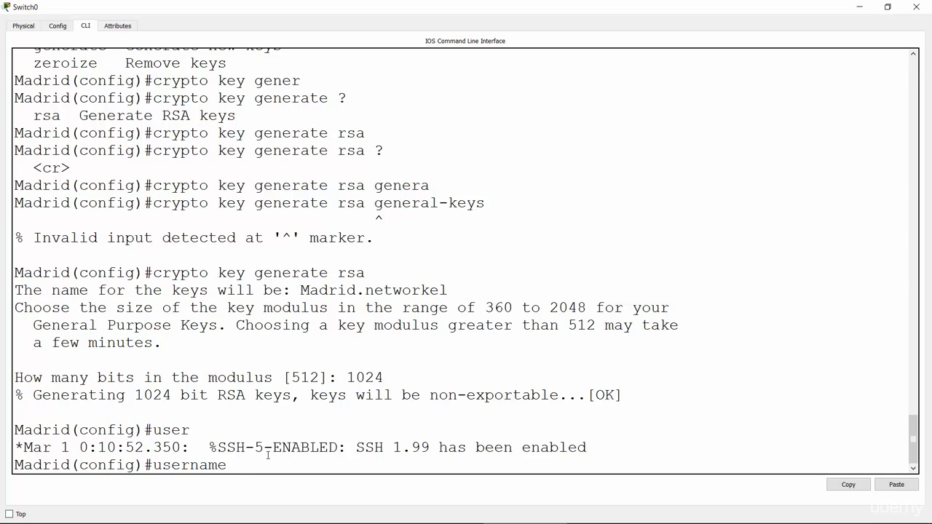
pyautogui.write('brad pass')
pyautogui.press('Tab')
pyautogui.write('re')
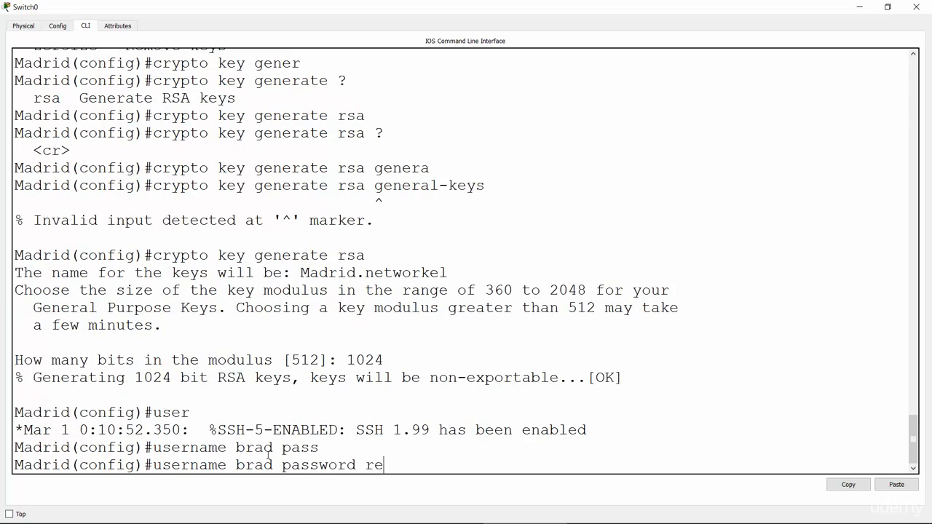
pyautogui.write('mote123')
pyautogui.press('Return')
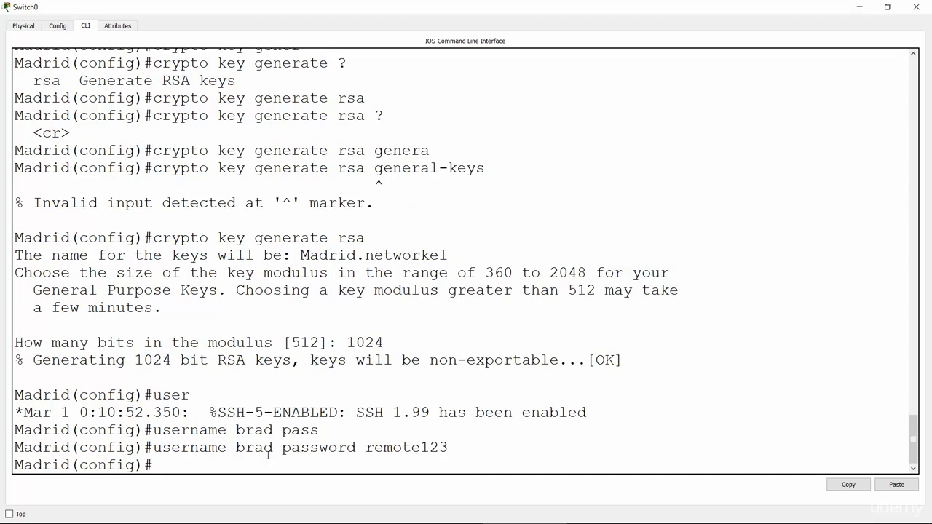
# Enter line configuration mode for virtual terminal lines vty 0 15.
pyautogui.write('line vty')
pyautogui.write('0 15')
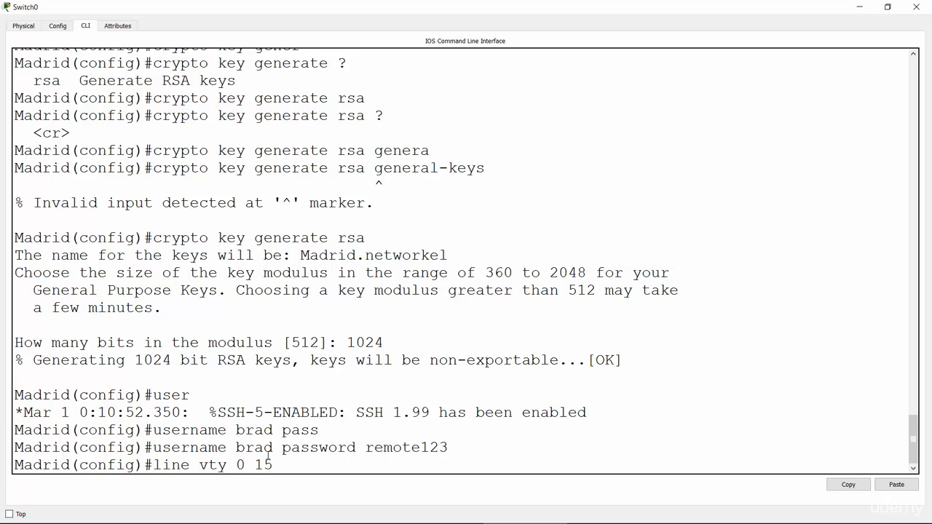
pyautogui.press('Return')
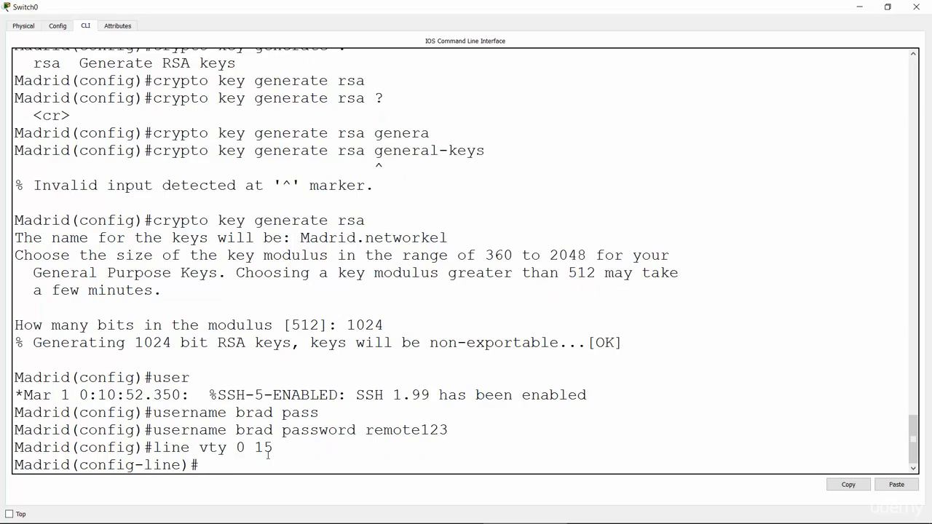
# Restrict incoming connections on the virtual terminal lines to SSH with transport input ssh.
pyautogui.write('tra')
pyautogui.press('Tab')
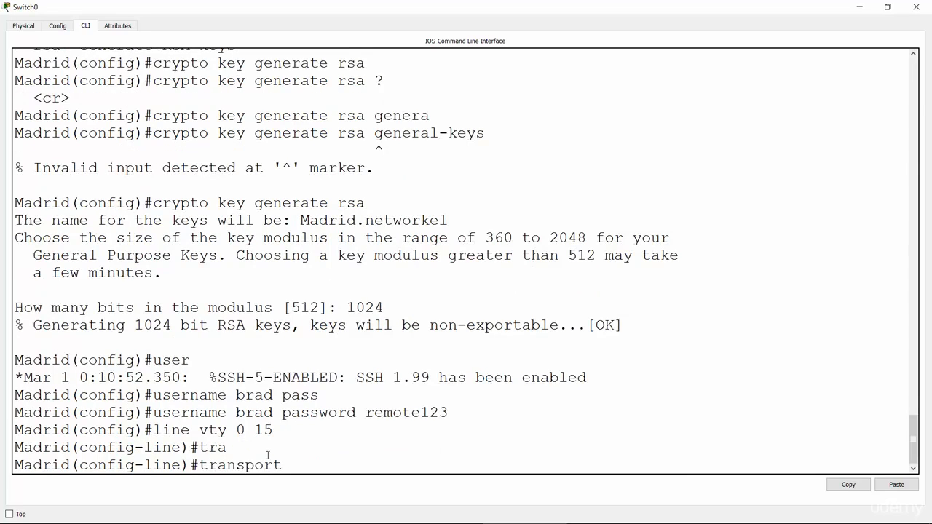
pyautogui.write('inp')
pyautogui.press('Tab')
pyautogui.write('ssh')
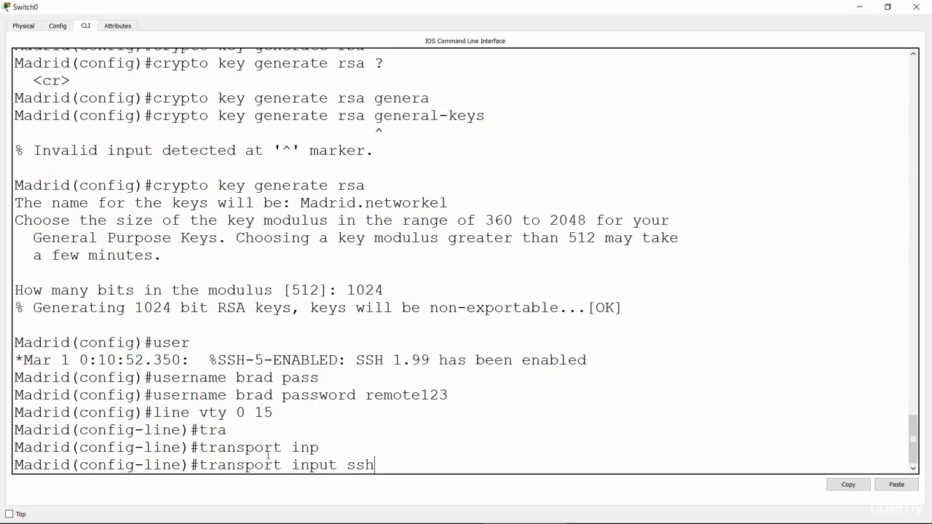
pyautogui.press('Return')
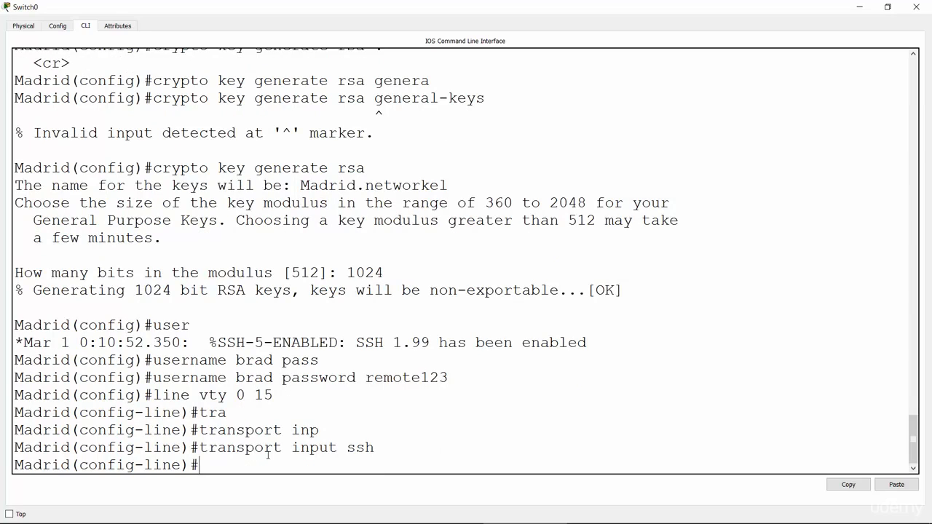
# Set the Madrid switch's virtual terminal lines to authenticate against the local user database with login local.
pyautogui.write('log')
pyautogui.press('Tab')
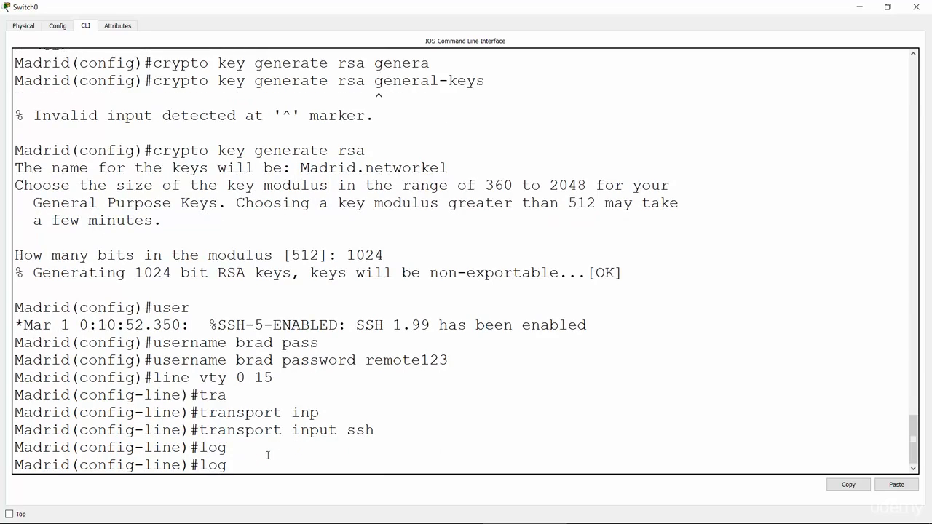
pyautogui.write('in local')
pyautogui.press('Return')
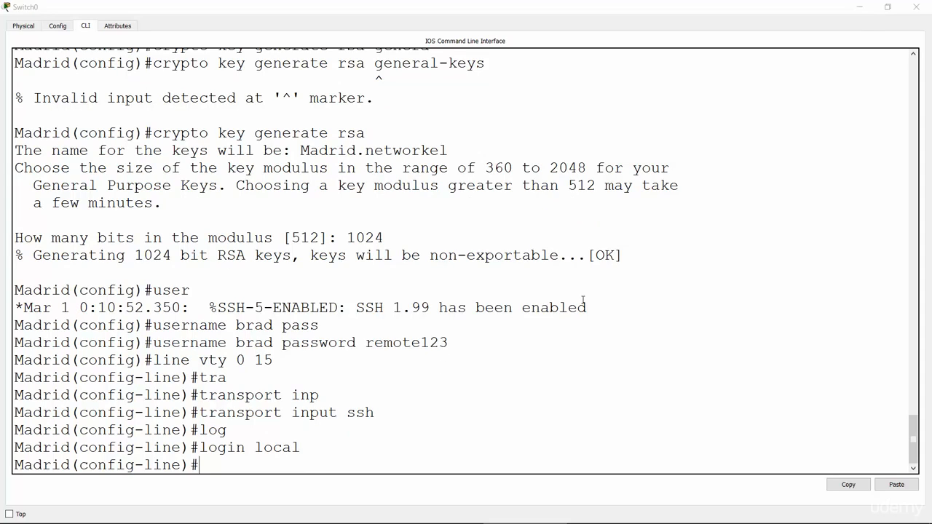
# Switch to the Switch1 command line for the Miami switch, maximize its window and add blank prompt lines.
pyautogui.hotkey('alt', 'Tab')
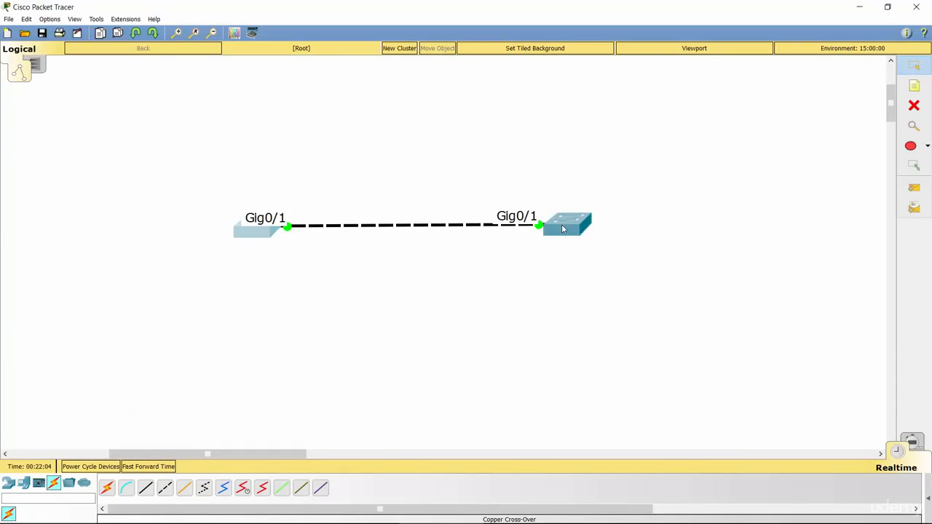
pyautogui.click(563, 228)
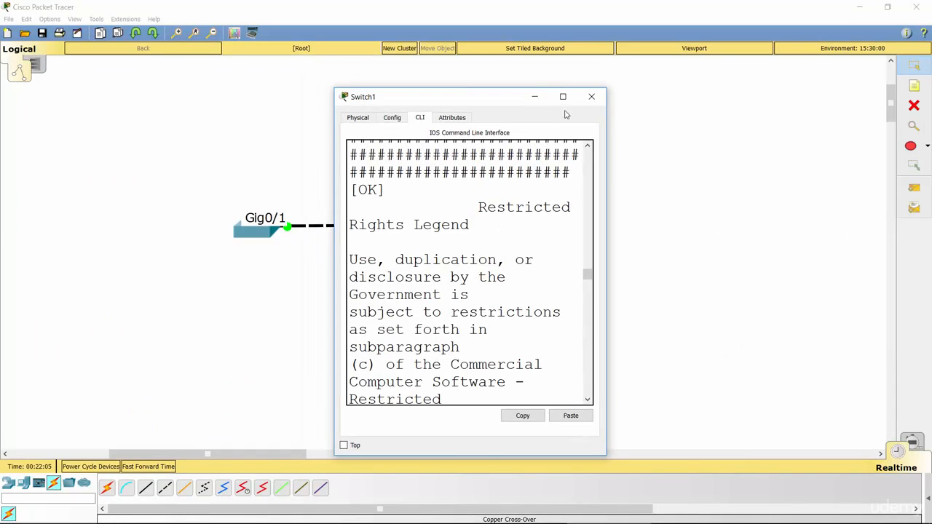
pyautogui.click(561, 95)
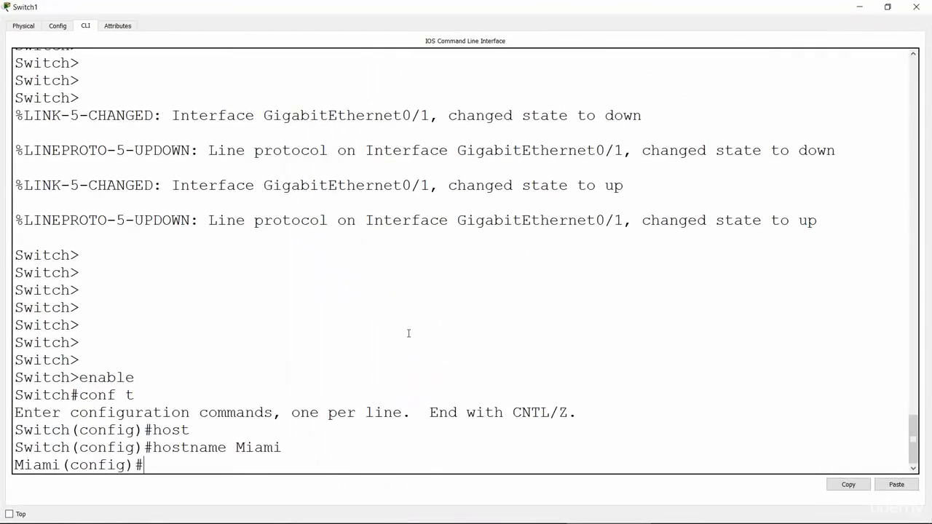
pyautogui.press('Return')
pyautogui.press('Return')
pyautogui.press('Return')
pyautogui.press('Return')
pyautogui.press('Return')
pyautogui.press('Return')
pyautogui.press('Return')
pyautogui.press('Return')
pyautogui.press('Return')
pyautogui.press('Return')
pyautogui.press('Return')
pyautogui.press('Return')
pyautogui.press('Return')
pyautogui.press('Return')
pyautogui.press('Return')
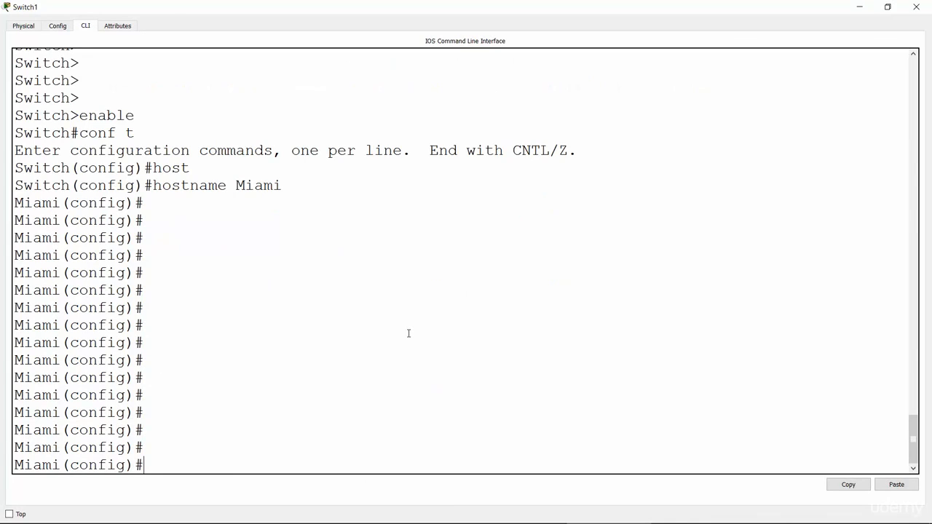
# Set the Miami switch's domain name to networkel with ip domain-name.
pyautogui.write('ip domain-na')
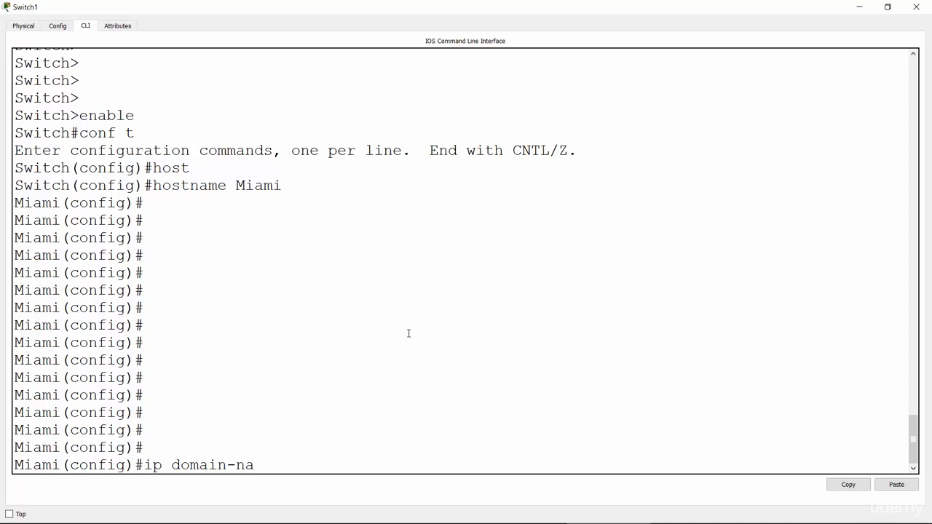
pyautogui.press('Tab')
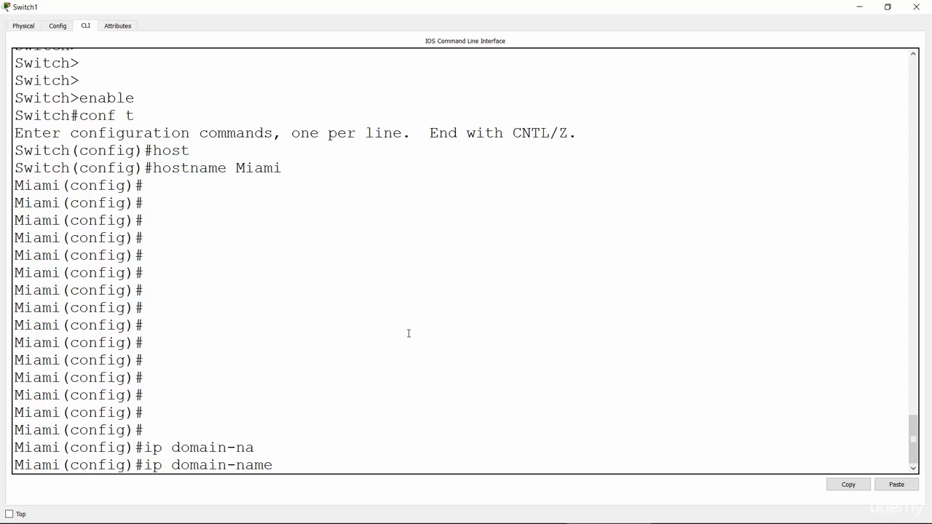
pyautogui.write('networkel')
pyautogui.press('Return')
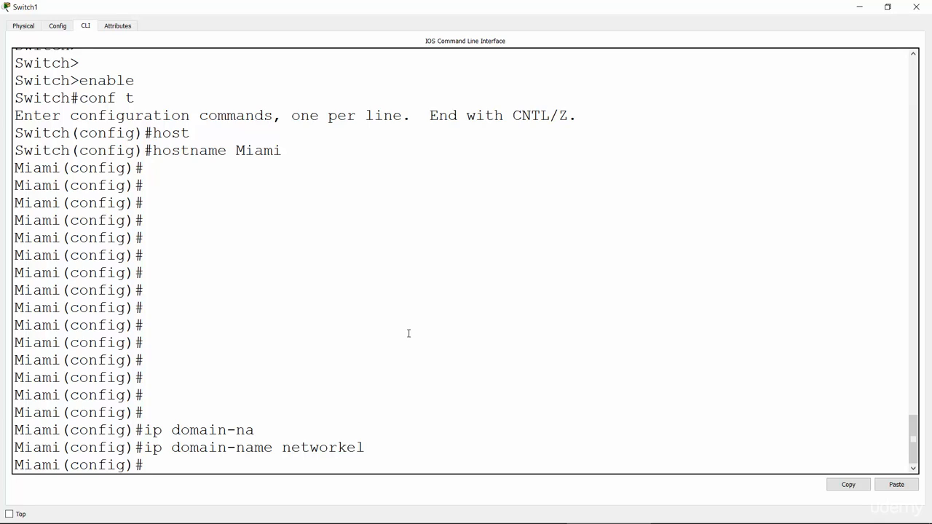
# Start RSA key generation on the Miami switch with crypto key generate rsa, consulting the command help for its options.
pyautogui.write('cry')
pyautogui.press('Tab')
pyautogui.write('key genr')
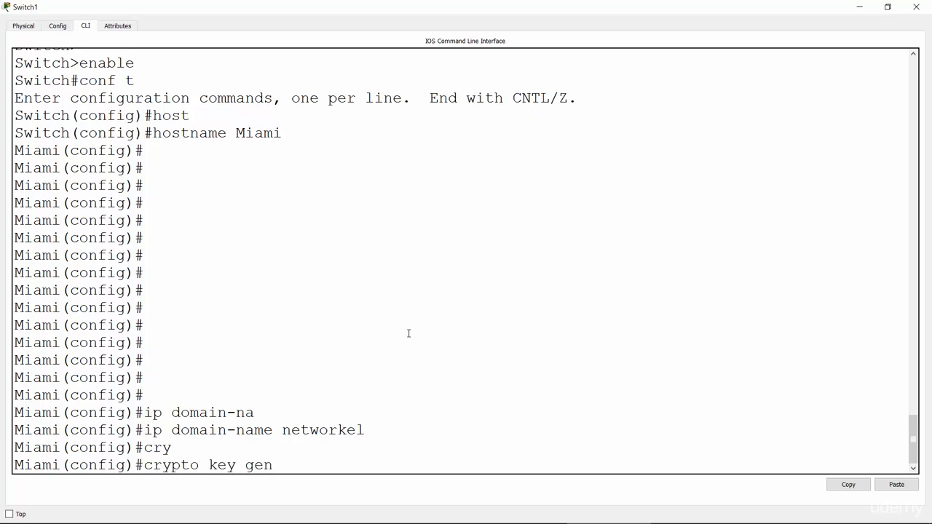
pyautogui.press('Tab')
pyautogui.press('BackSpace')
pyautogui.write('er')
pyautogui.press('Tab')
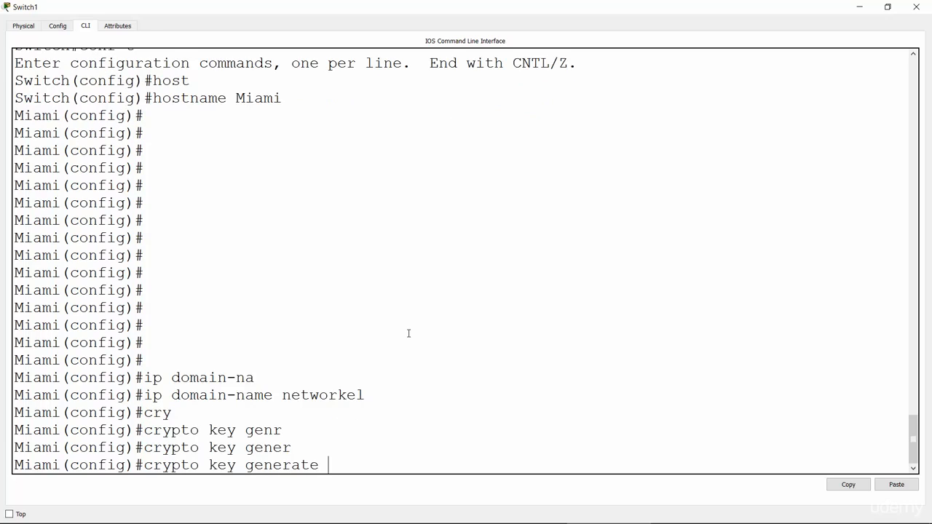
pyautogui.write('?rsa ?')
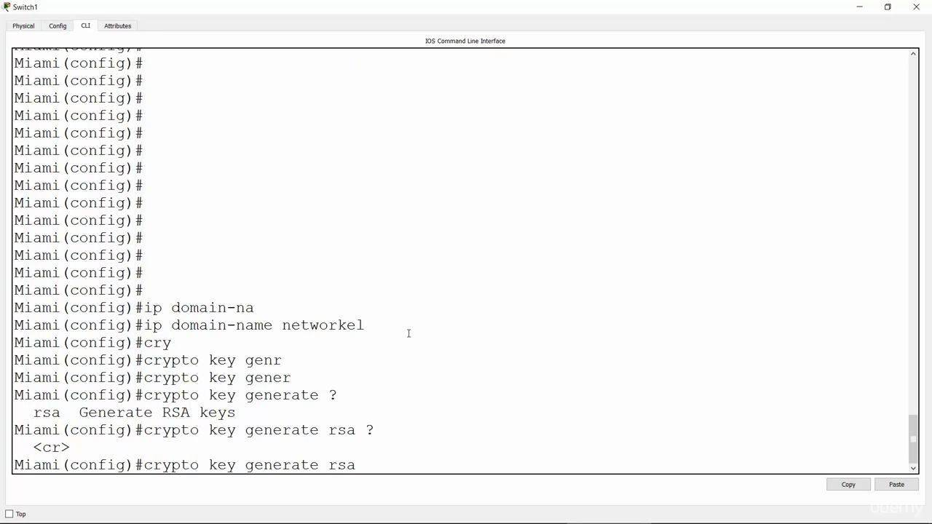
pyautogui.press('Return')
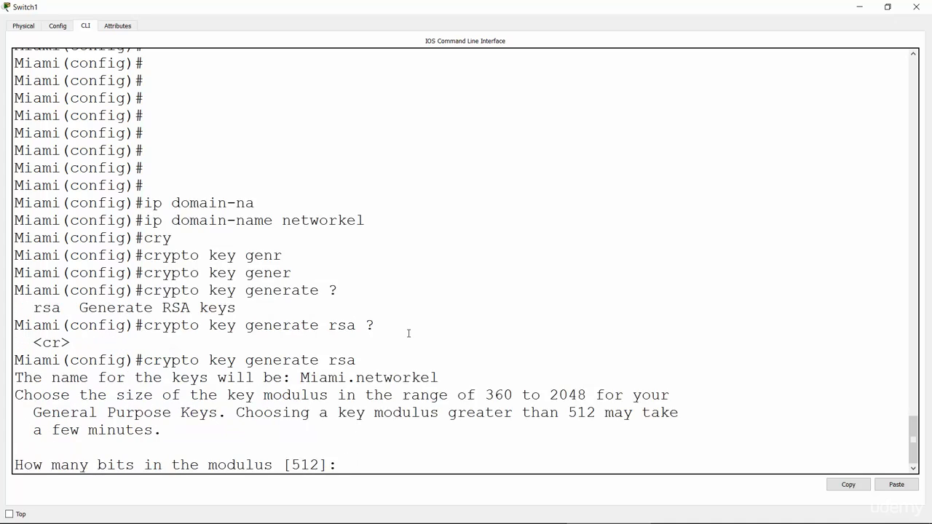
# Set the Miami switch's RSA key modulus to 1024 bits and generate the keys.
pyautogui.write('1024')
pyautogui.press('Return')
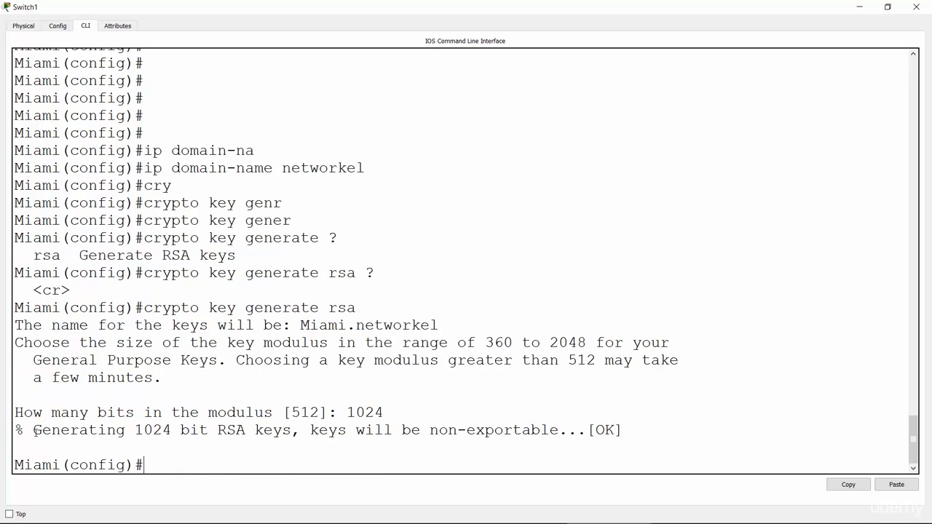
pyautogui.moveTo(35, 432); pyautogui.dragTo(639, 437)
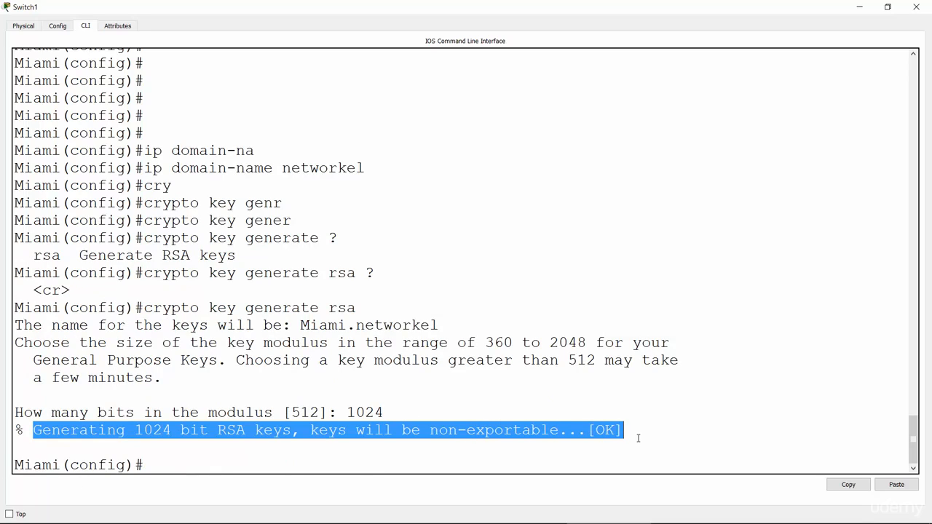
pyautogui.click(301, 464)
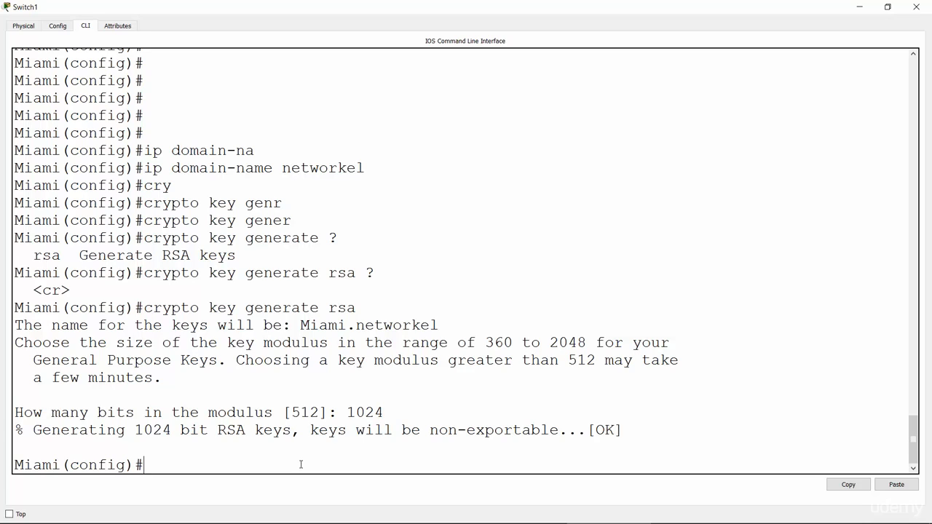
# Create a local user account on the Miami switch with the username command, entering the account's username and password.
pyautogui.write('username')
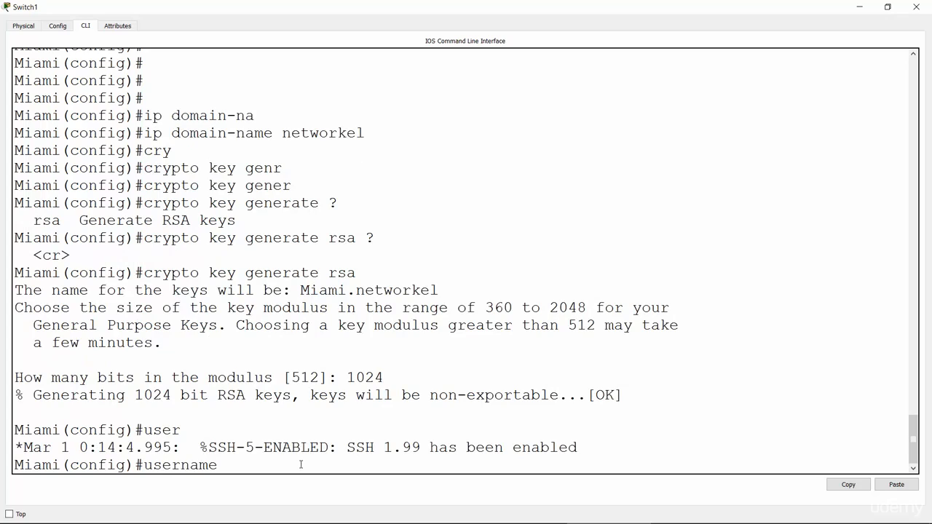
pyautogui.write(' brad')
pyautogui.moveTo(355, 447); pyautogui.dragTo(579, 448)
pyautogui.click(349, 466)
pyautogui.moveTo(97, 446); pyautogui.dragTo(321, 457)
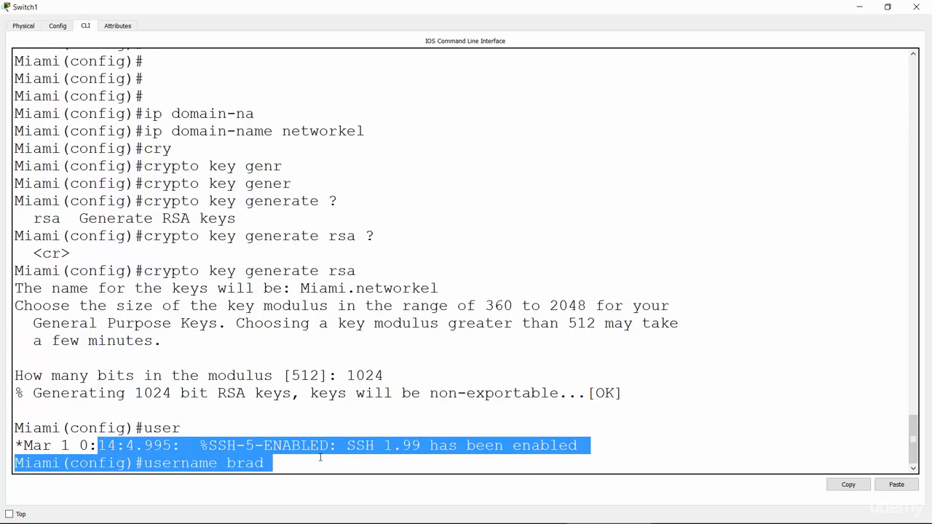
pyautogui.click(310, 457)
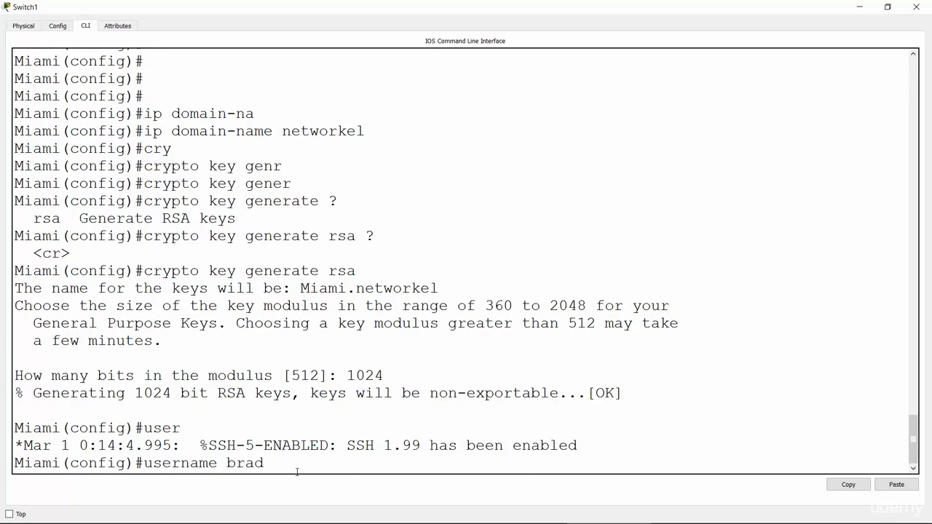
pyautogui.write('pass')
pyautogui.press('Tab')
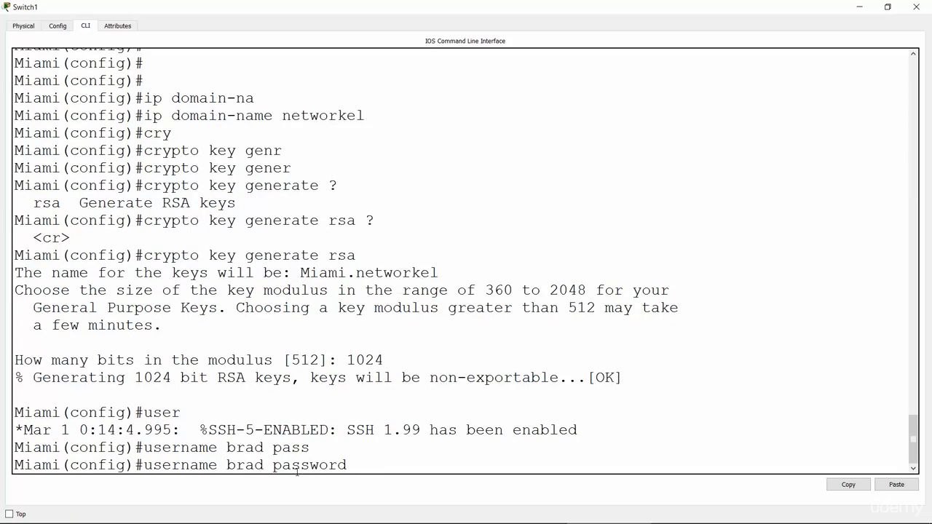
pyautogui.write('remote123')
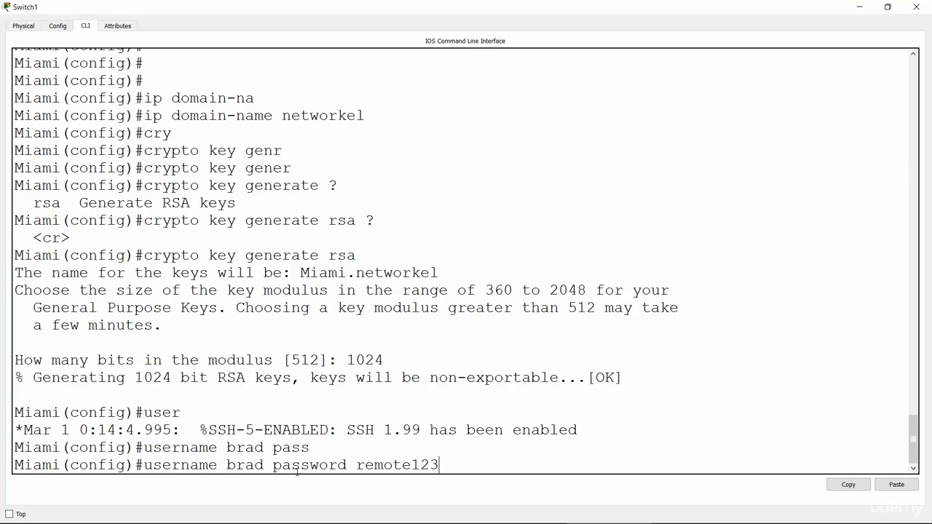
pyautogui.press('Return')
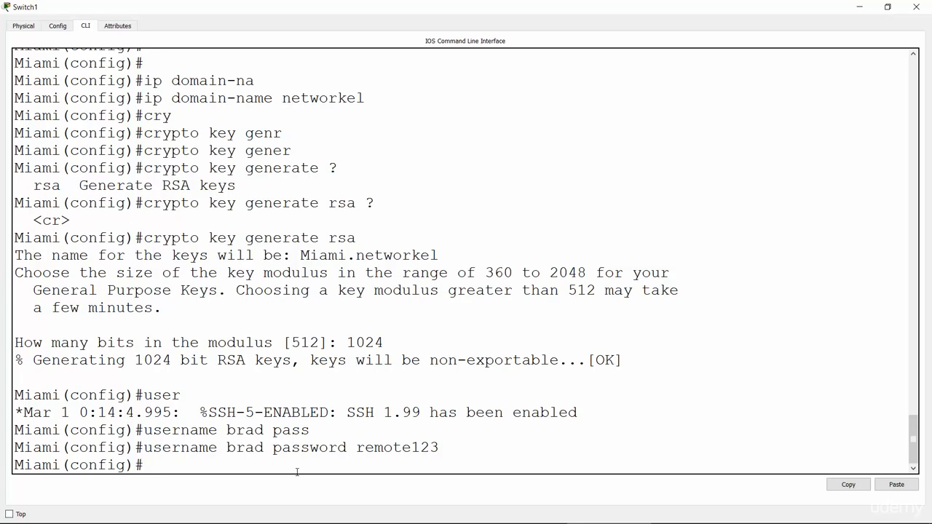
# Enter line configuration mode for virtual terminal lines vty 0 15 on the Miami switch.
pyautogui.write('line vty 0 15')
pyautogui.press('Return')
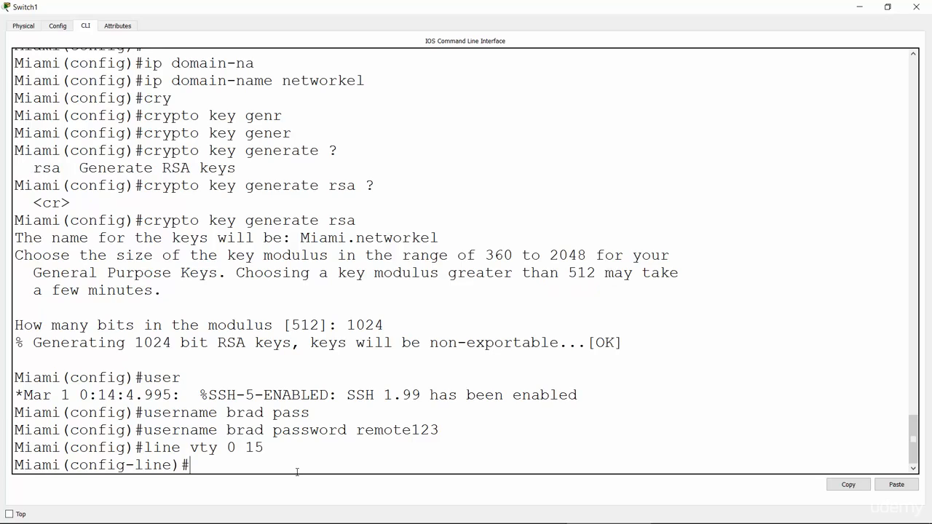
# Restrict incoming connections on the Miami switch's virtual terminal lines to SSH with transport input ssh.
pyautogui.write('tran')
pyautogui.press('Tab')
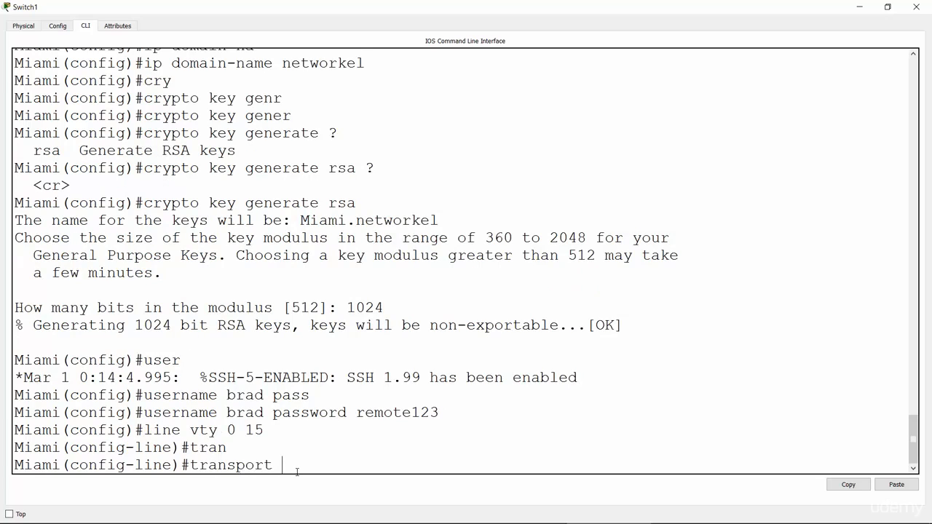
pyautogui.write('inp')
pyautogui.press('Tab')
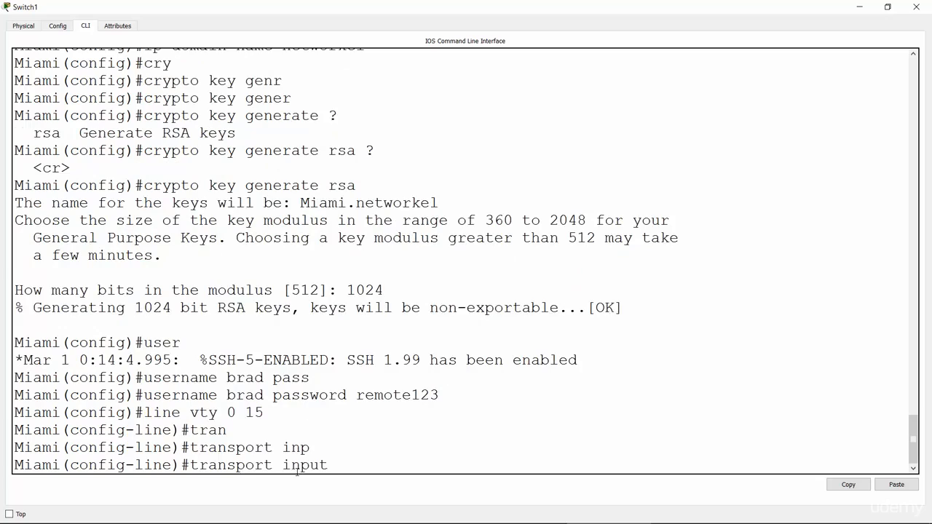
pyautogui.write('ssh')
pyautogui.doubleClick(348, 464)
pyautogui.click(190, 465)
pyautogui.moveTo(191, 465); pyautogui.dragTo(375, 472)
pyautogui.press('Return')
# Set the Miami switch's virtual terminal lines to authenticate against the local user database with login local.
pyautogui.write('login local')
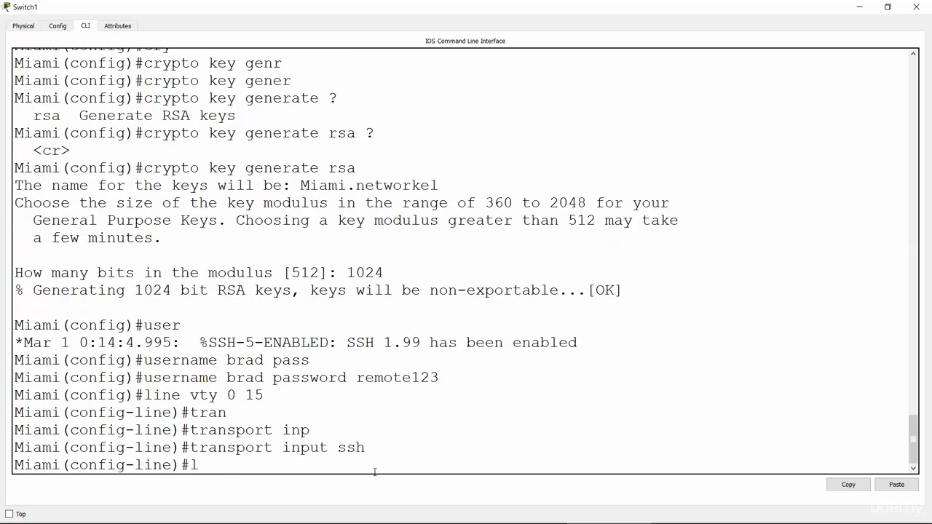
pyautogui.press('Return')
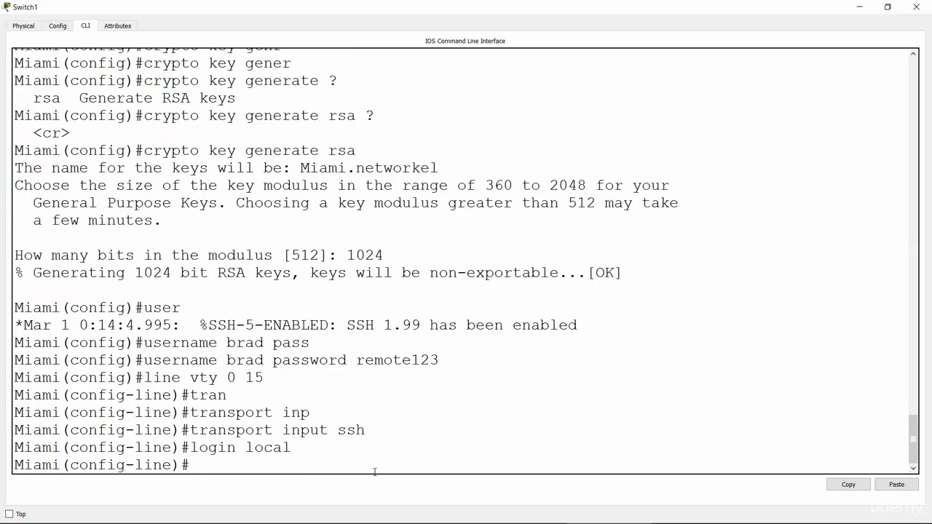
pyautogui.press('Return')
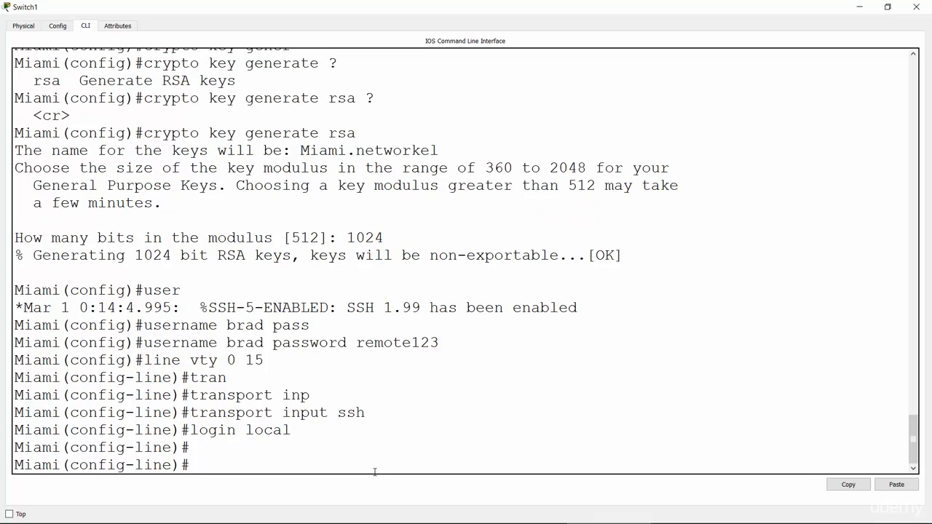
# Switch to the PowerPoint slide show listing the Basic Switch Configuration lab tasks.
pyautogui.hotkey('alt', 'Tab')
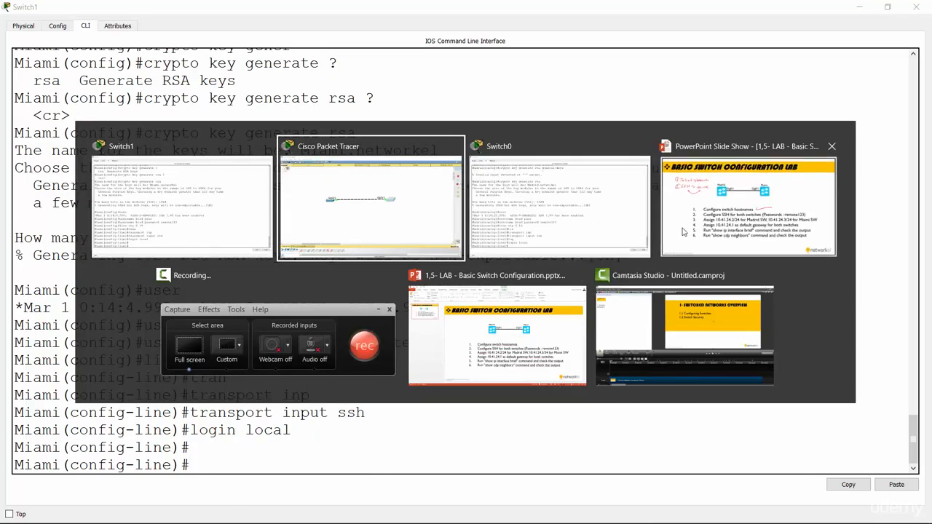
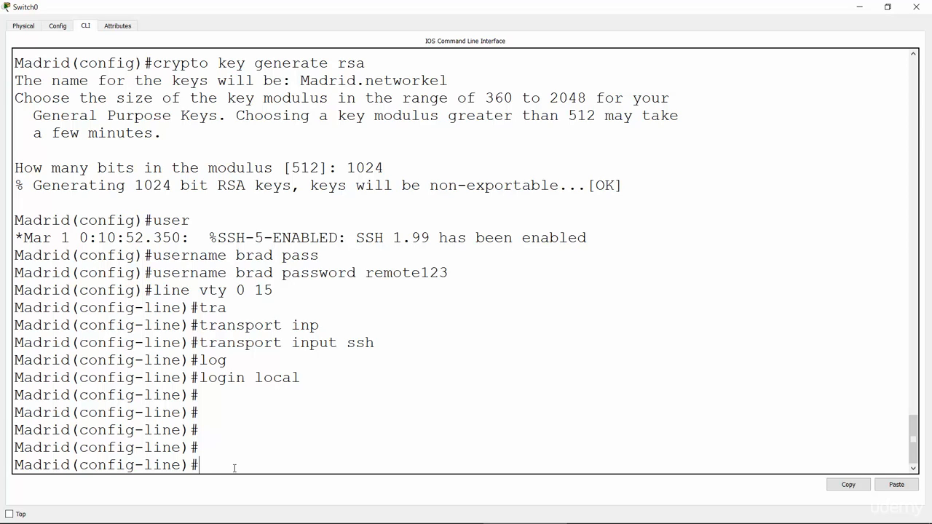
# Leave line configuration mode on the Madrid switch and list the valid VLAN numbers for the interface vlan command.
pyautogui.write('exit')
pyautogui.press('Return')
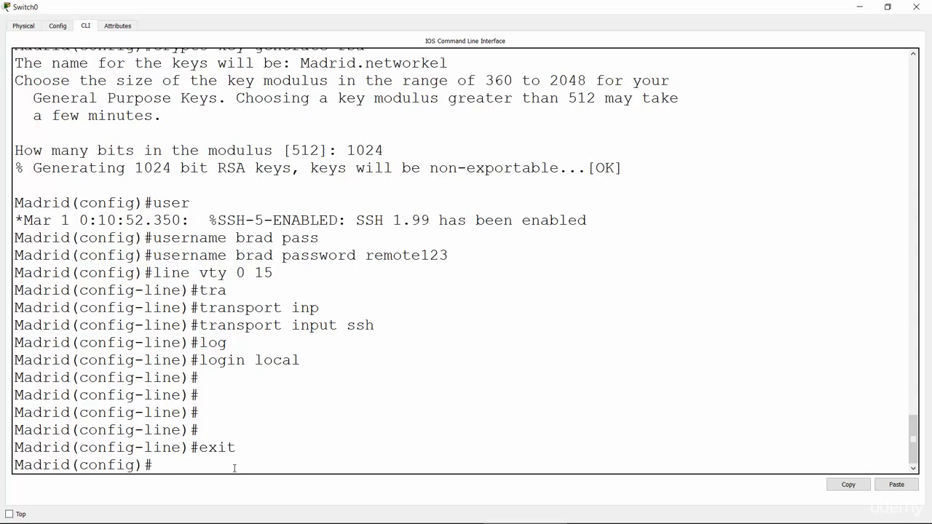
pyautogui.write('inter')
pyautogui.press('Tab')
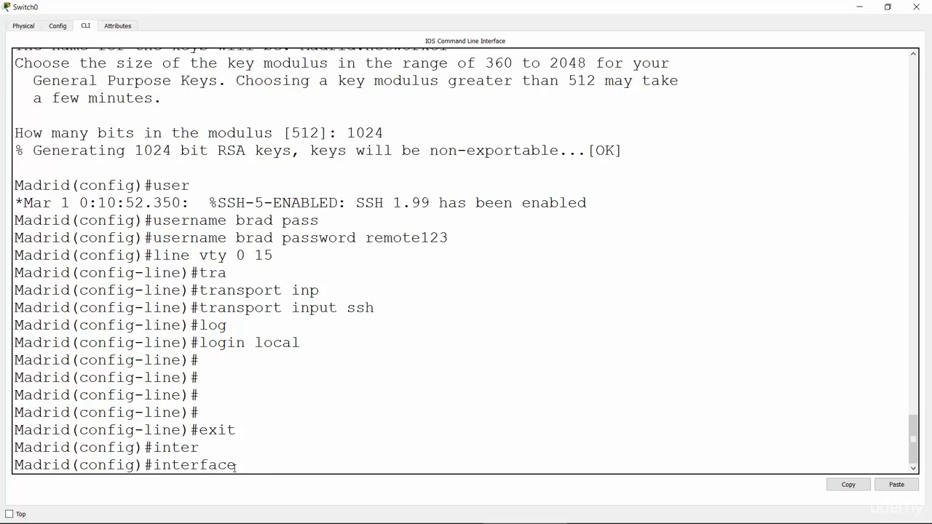
pyautogui.write('vl')
pyautogui.press('Tab')
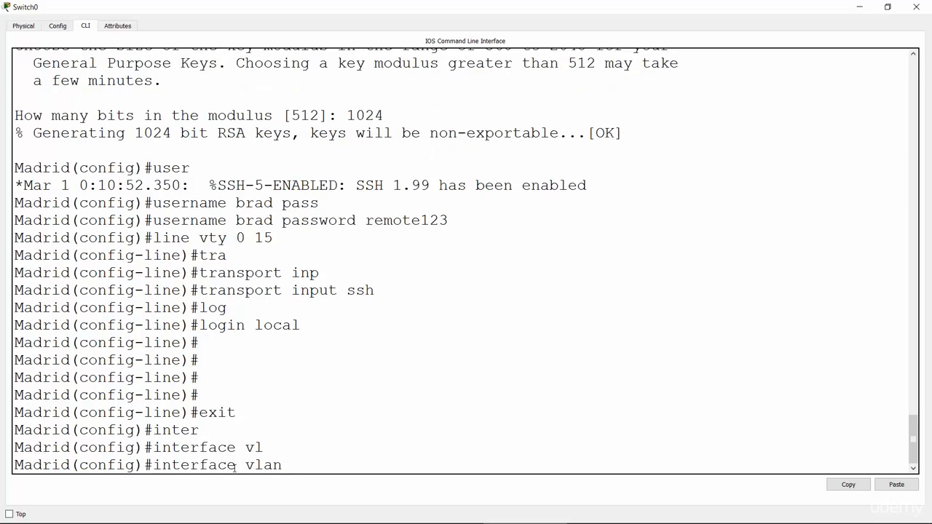
pyautogui.write('?')
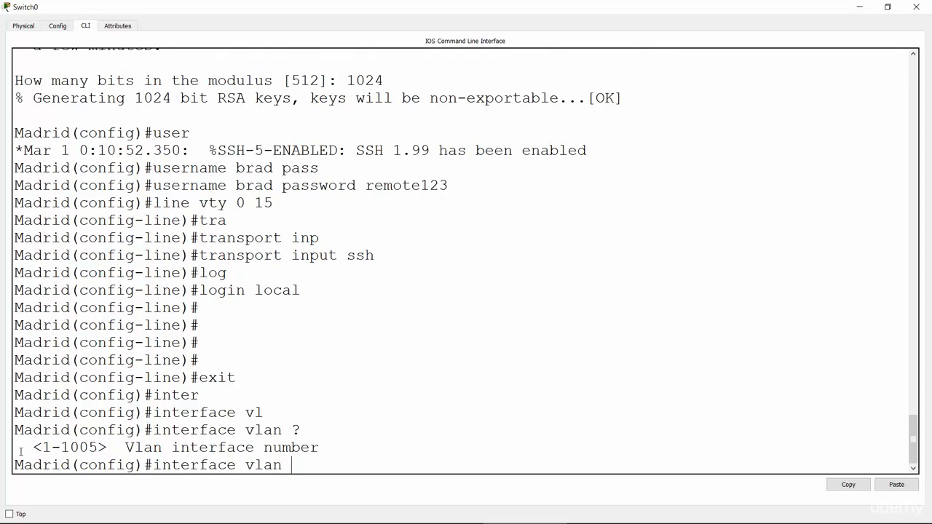
pyautogui.moveTo(42, 447); pyautogui.dragTo(97, 447)
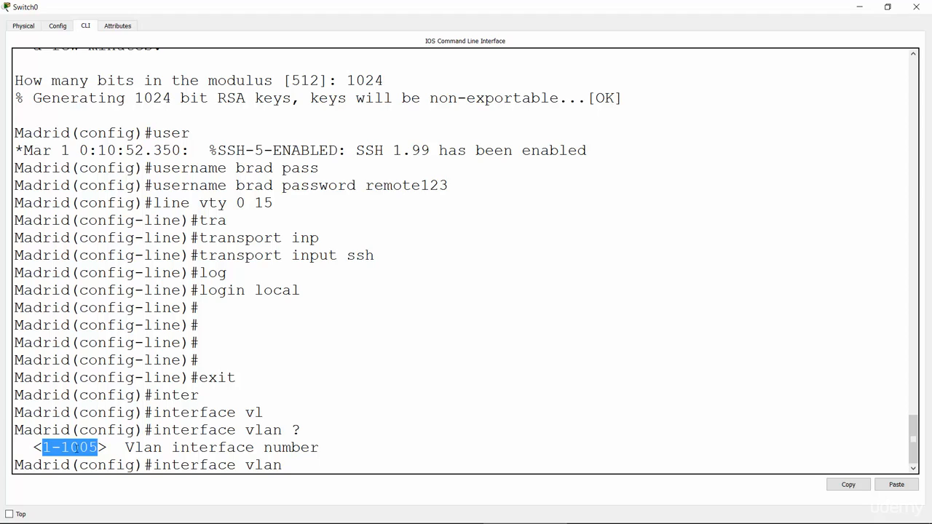
pyautogui.click(294, 464)
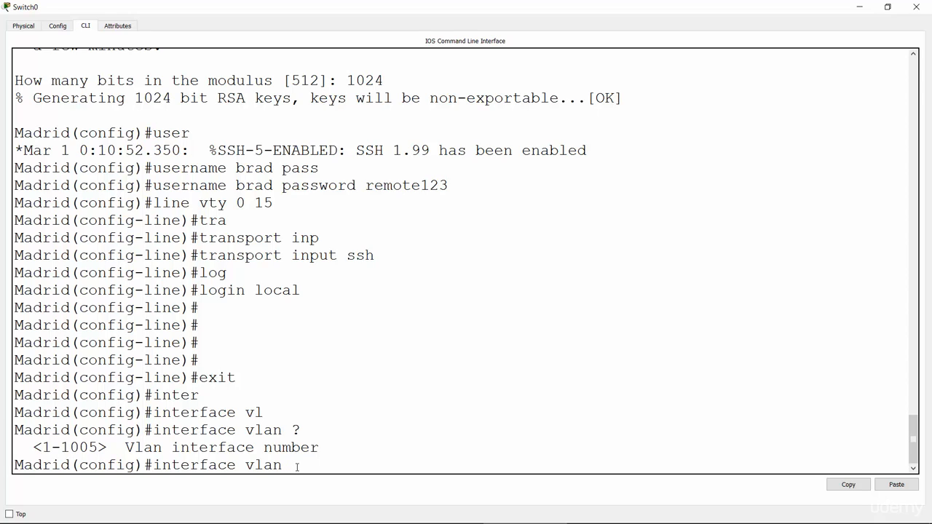
# Enter interface configuration mode for VLAN 254 on the Madrid switch.
pyautogui.write('254')
pyautogui.press('Return')
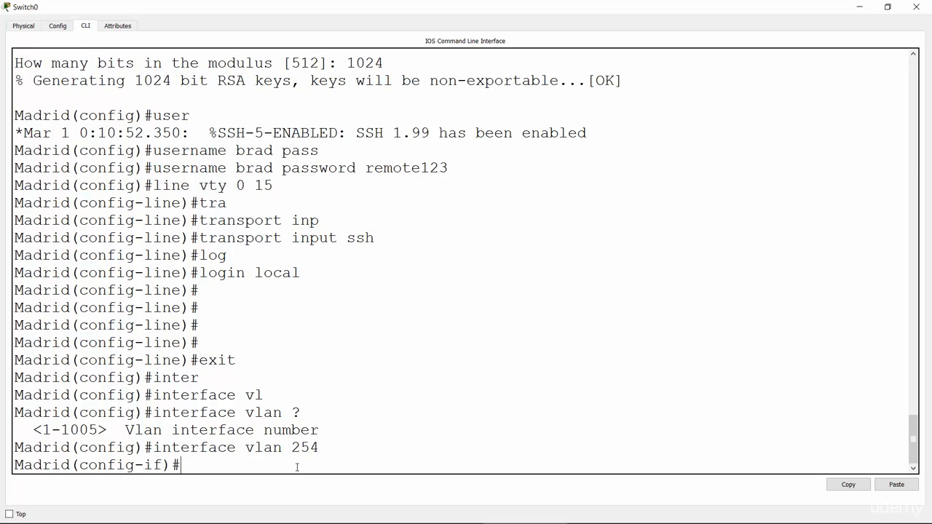
pyautogui.moveTo(82, 465); pyautogui.dragTo(163, 466)
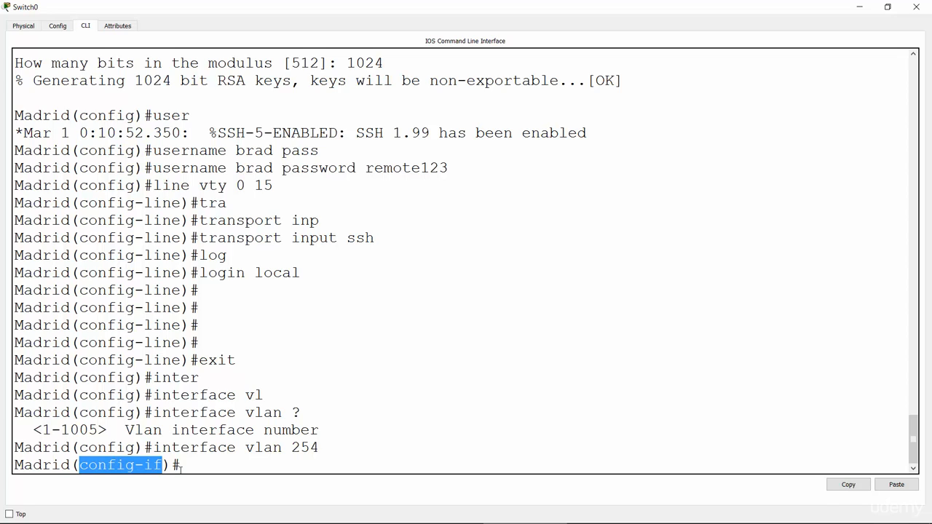
pyautogui.moveTo(246, 447); pyautogui.dragTo(320, 448)
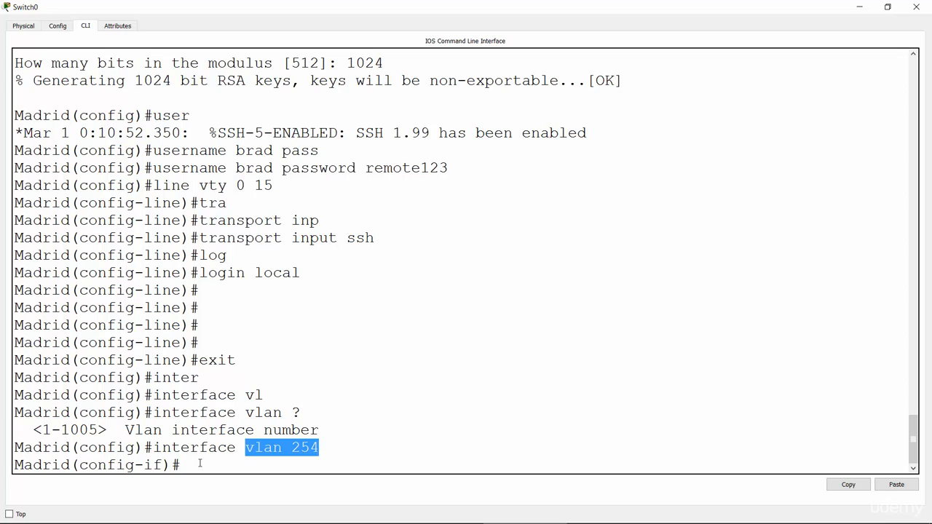
pyautogui.doubleClick(267, 448)
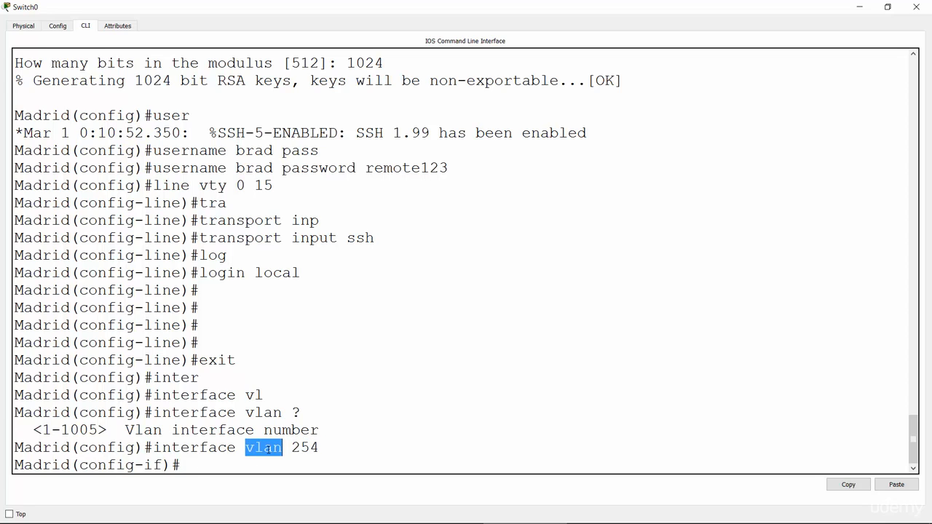
# Assign IP address 10.41.24.2 with mask 255.255.255.0 to the Madrid switch's VLAN 254 interface.
pyautogui.click(256, 466)
pyautogui.write('ip add')
pyautogui.press('Tab')
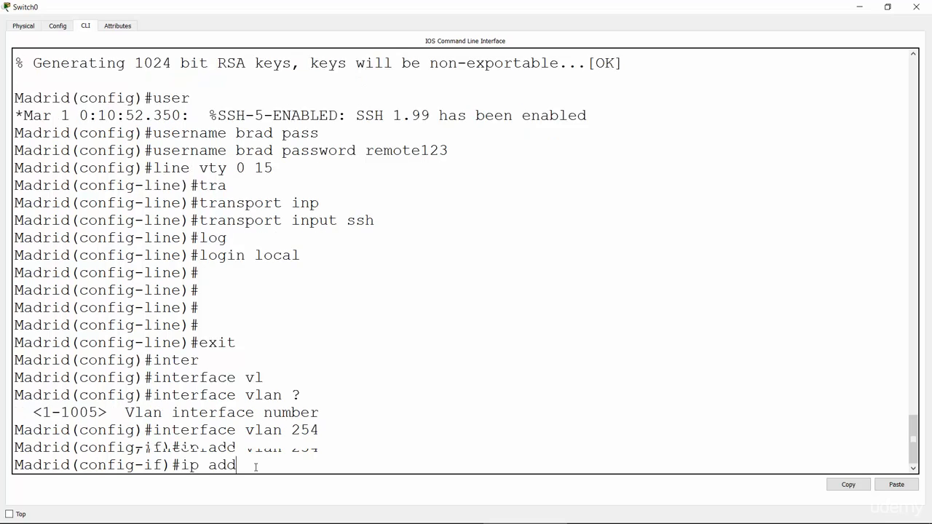
pyautogui.write('10.41.')
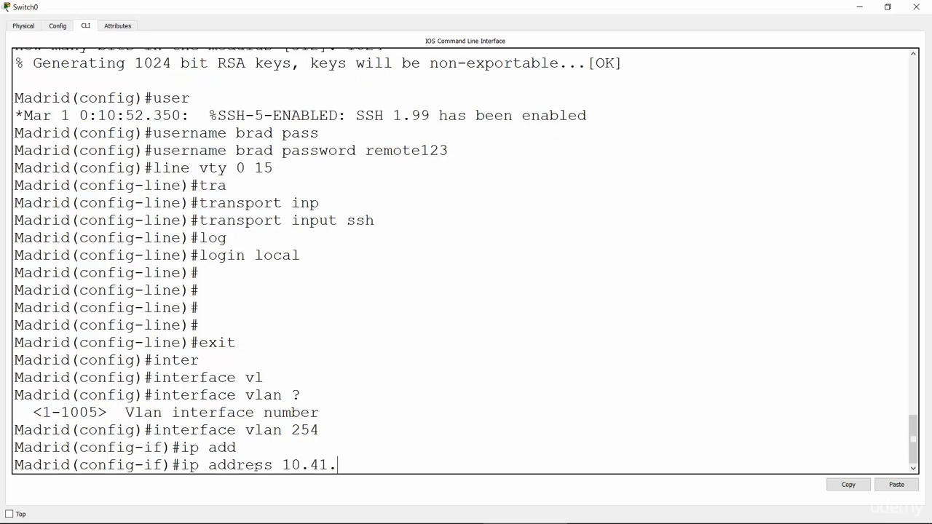
pyautogui.hotkey('alt', 'Tab')
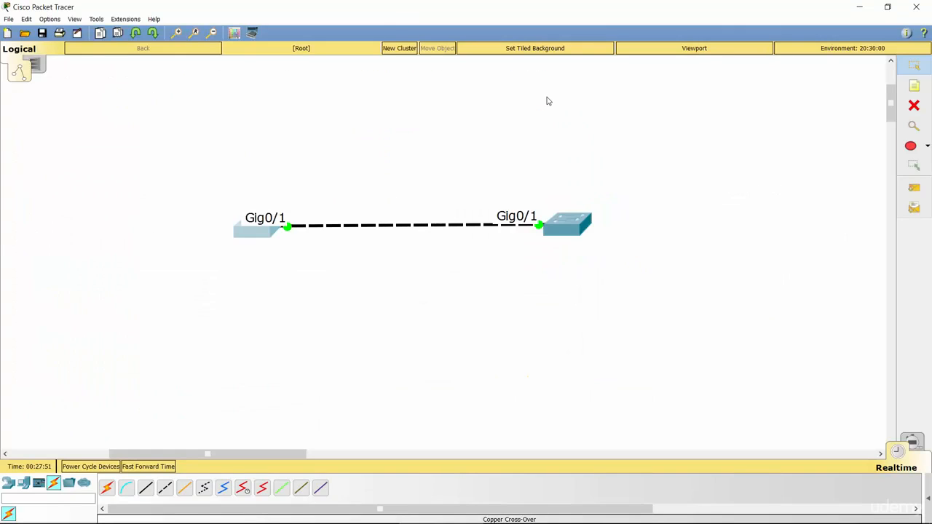
pyautogui.click(261, 233)
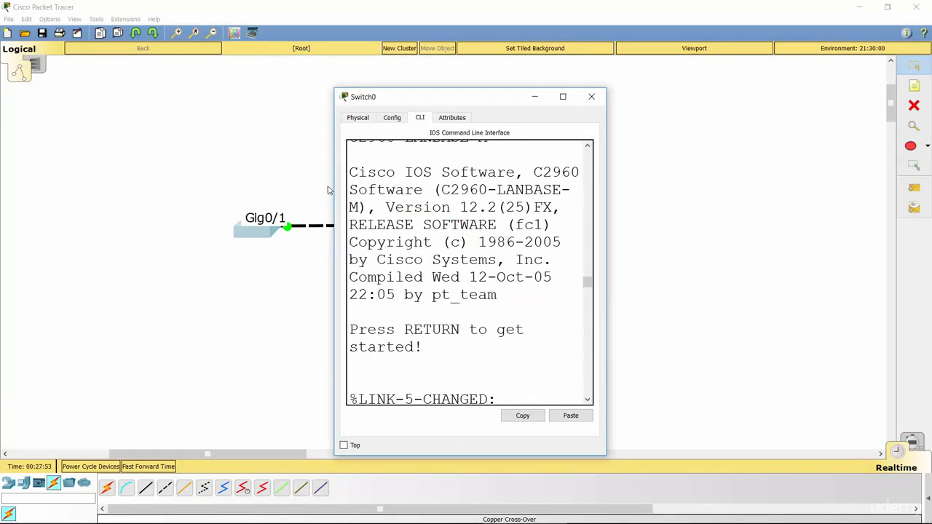
pyautogui.doubleClick(489, 98)
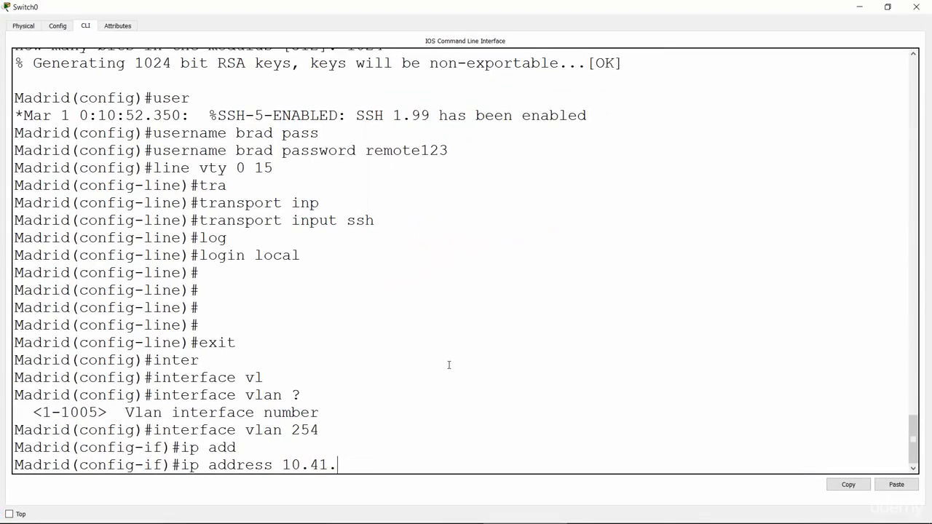
pyautogui.write('24.2 255.255.255.0')
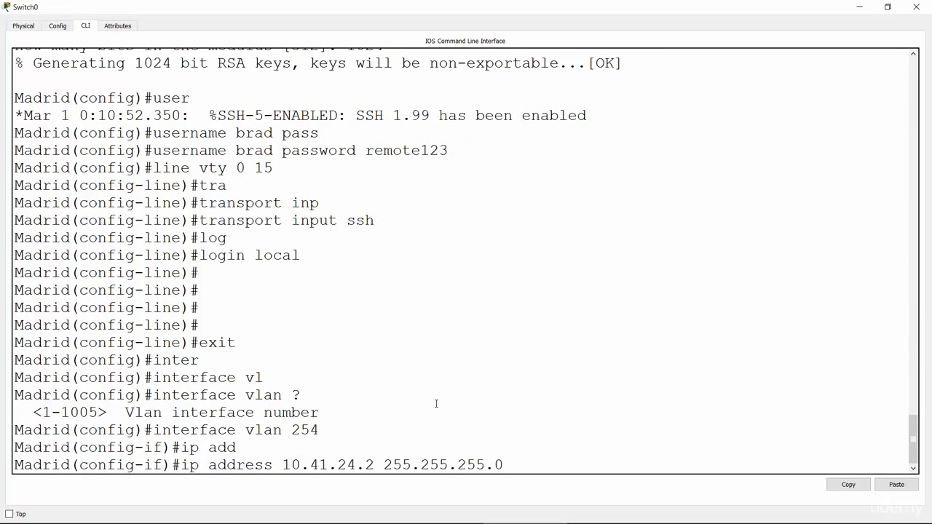
pyautogui.press('Return')
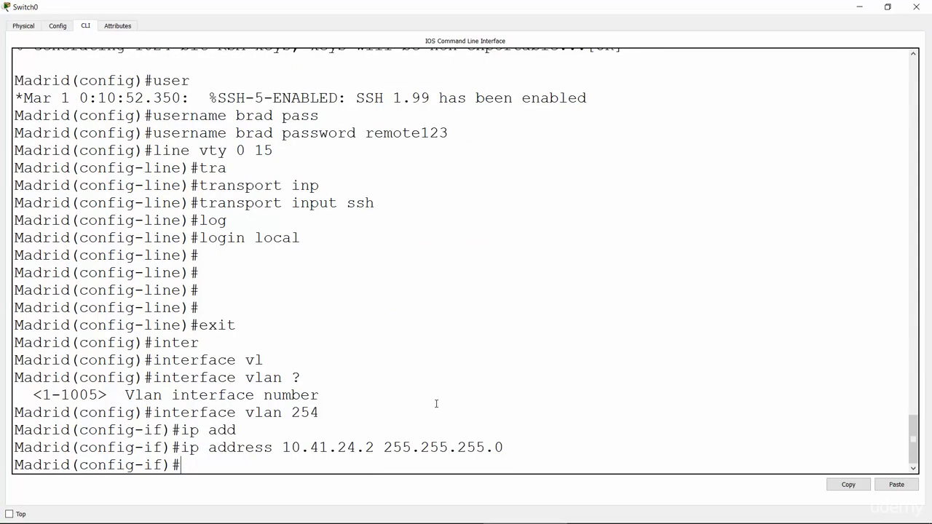
# Enable the Madrid switch's VLAN 254 interface with no shut.
pyautogui.write('no shut')
pyautogui.press('Return')
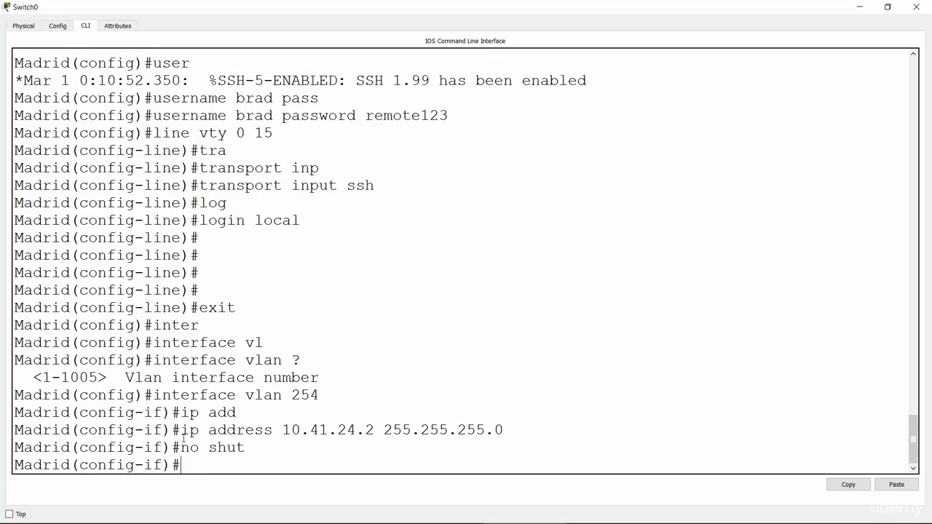
pyautogui.moveTo(181, 430); pyautogui.dragTo(375, 431)
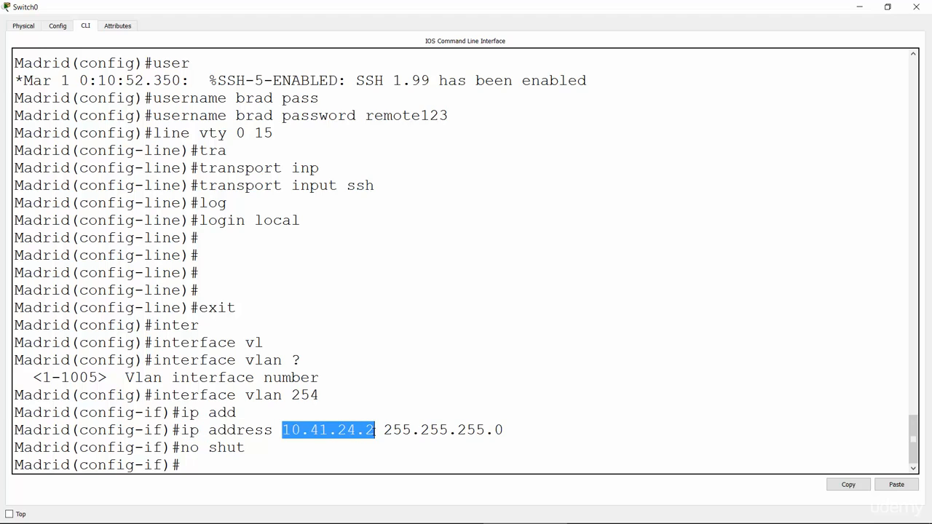
pyautogui.click(401, 383)
pyautogui.moveTo(385, 430); pyautogui.dragTo(505, 429)
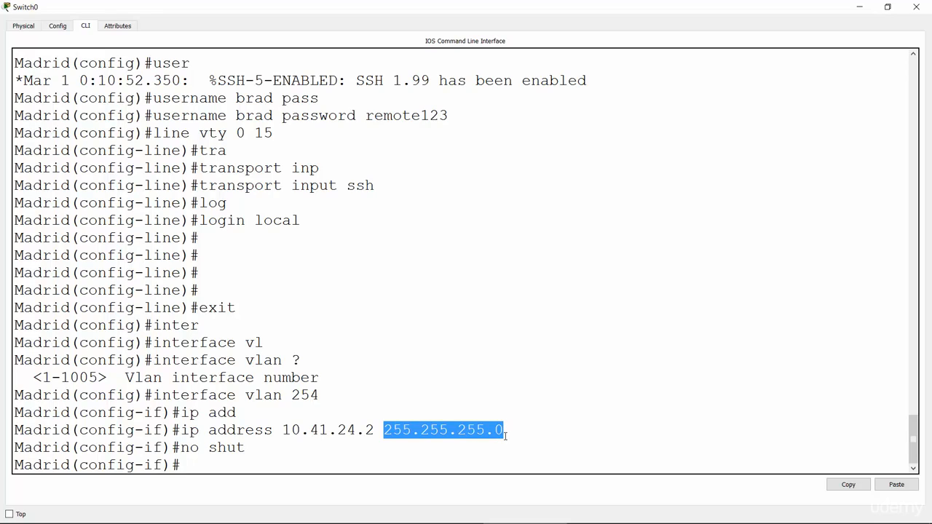
pyautogui.click(318, 457)
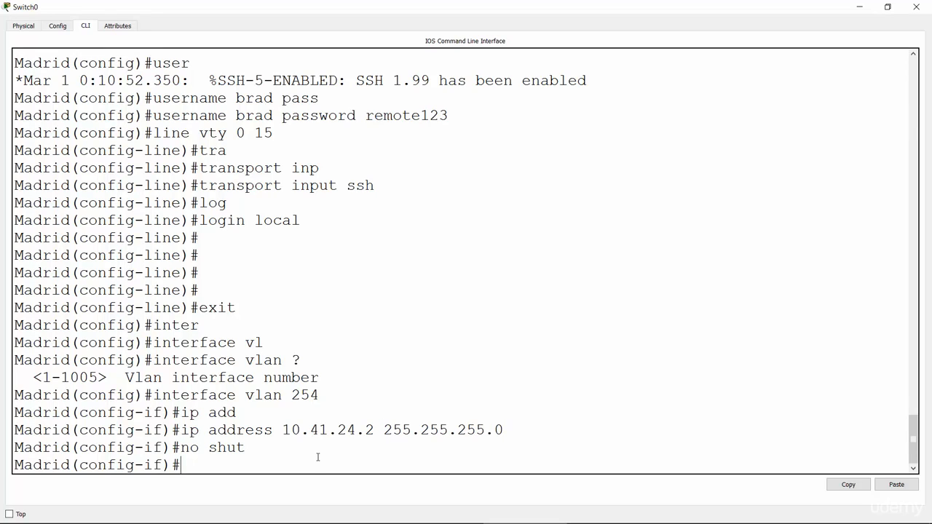
# Check the lab task list in the PowerPoint slide show, then open the Miami switch's command line in Packet Tracer full-screen.
pyautogui.hotkey('alt', 'Tab')
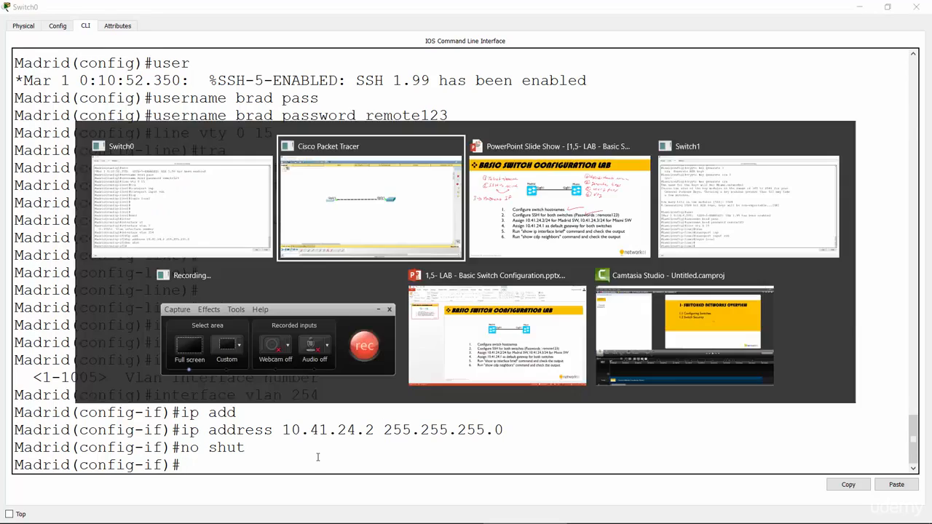
pyautogui.click(501, 210)
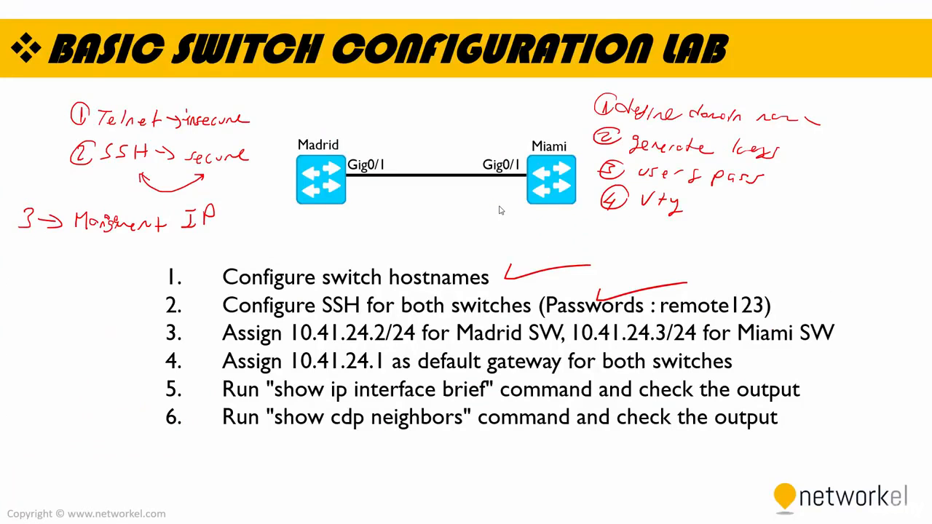
pyautogui.hotkey('alt', 'Tab')
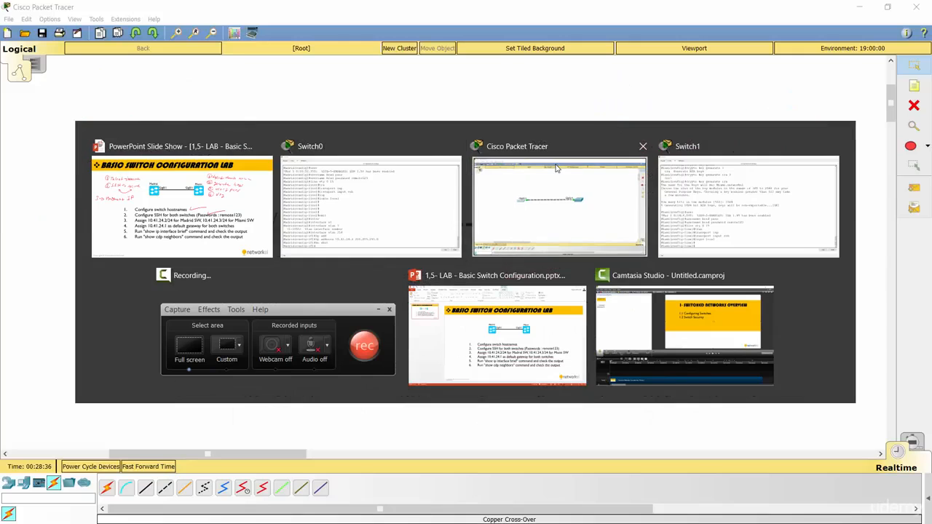
pyautogui.click(554, 209)
pyautogui.click(562, 223)
pyautogui.click(562, 96)
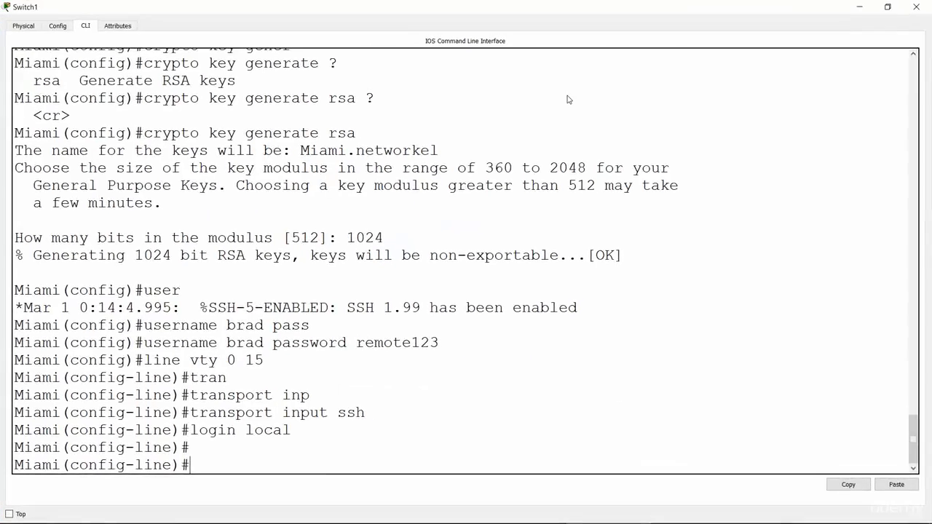
# Leave line configuration mode on the Miami switch and enter interface configuration mode for VLAN 254.
pyautogui.write('exit')
pyautogui.press('Return')
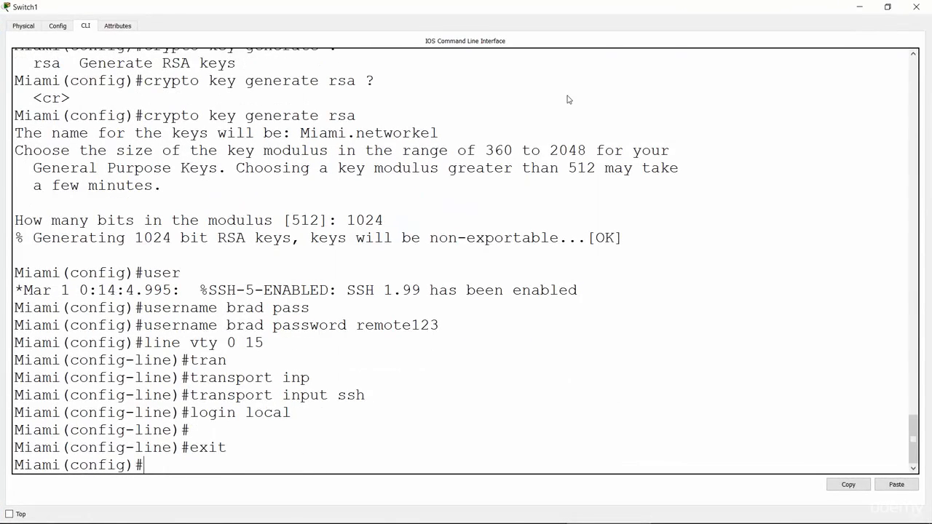
pyautogui.write('inter')
pyautogui.press('Tab')
pyautogui.write('vlan ')
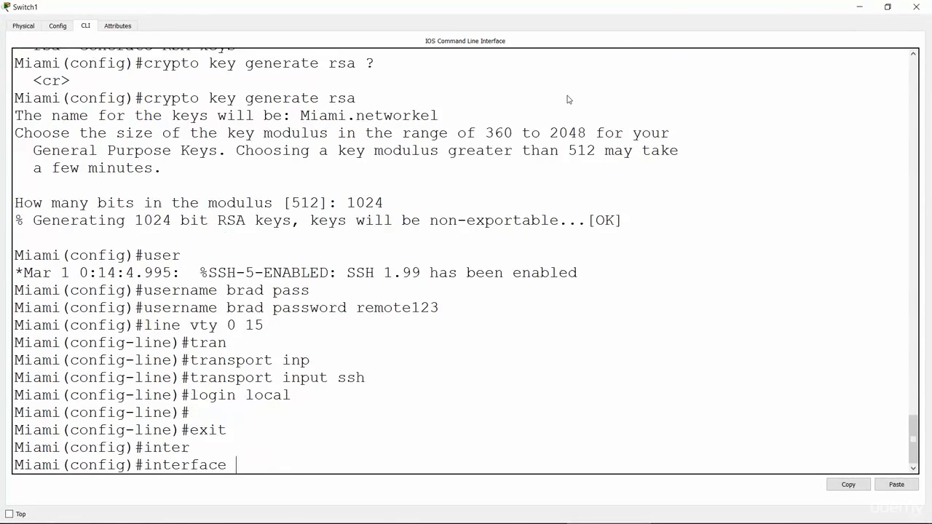
pyautogui.write('254')
pyautogui.press('Return')
# Assign IP address 10.41.24.3 with mask 255.255.255.0 to the Miami switch's VLAN 254 interface.
pyautogui.write('ip add')
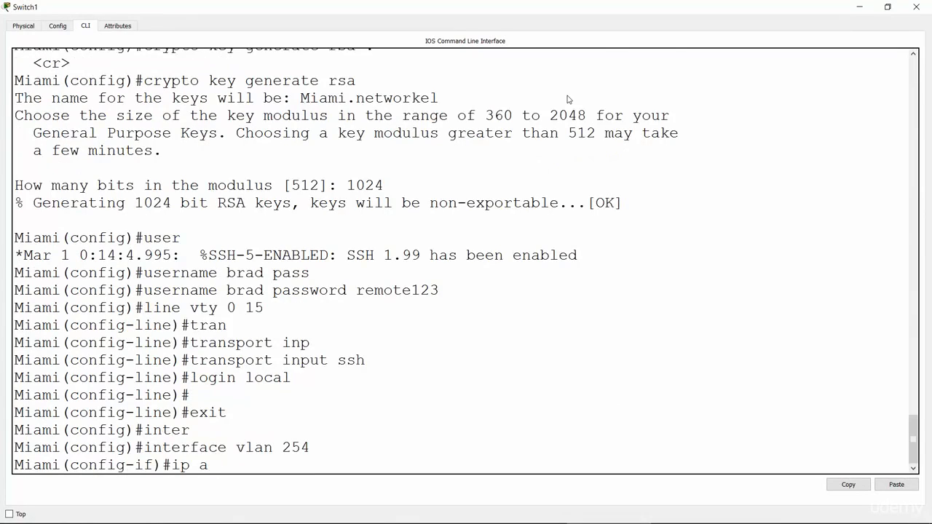
pyautogui.press('Tab')
pyautogui.write('10.41.')
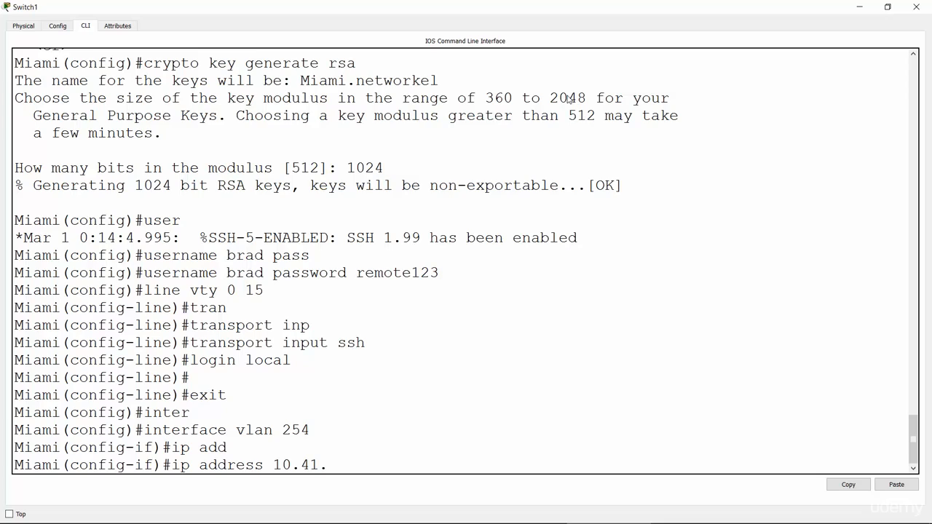
pyautogui.write('24.3 255.255.255.0')
pyautogui.press('Return')
# Enable the Miami switch's VLAN 254 interface with no sh.
pyautogui.write('no sh')
pyautogui.press('Return')
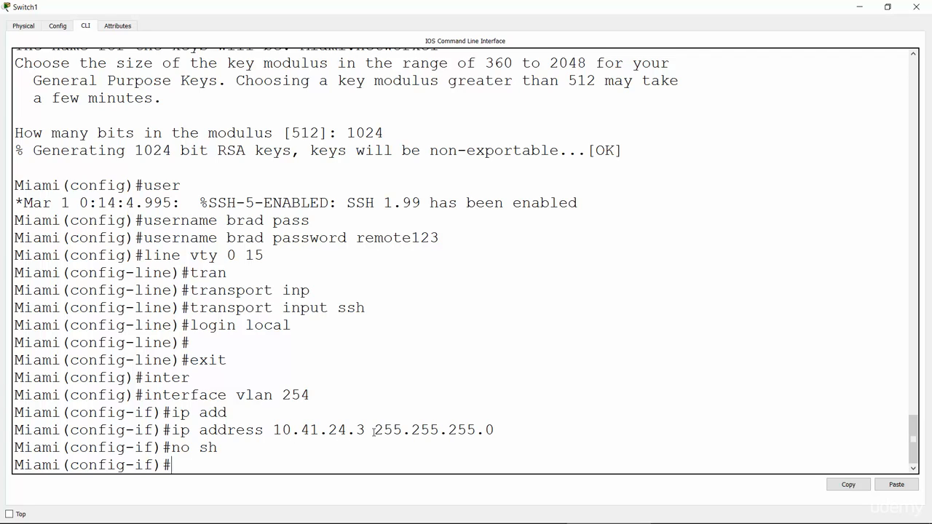
pyautogui.moveTo(366, 430); pyautogui.dragTo(277, 424)
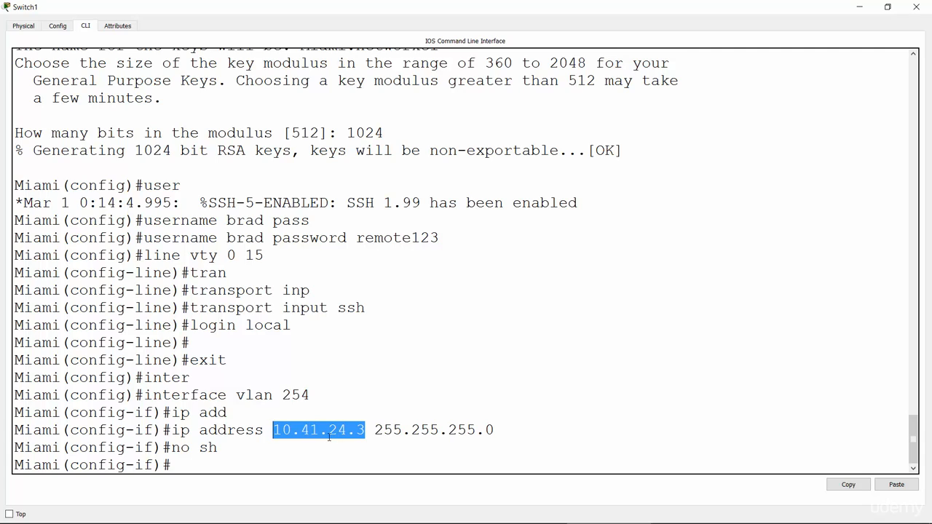
pyautogui.moveTo(376, 429); pyautogui.dragTo(494, 436)
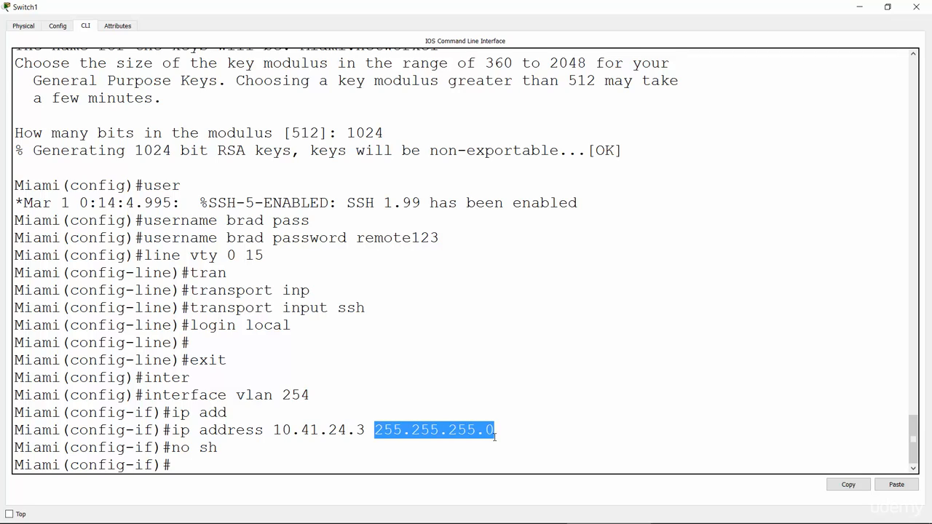
pyautogui.click(184, 426)
# Switch to the PowerPoint slide show, draw a check mark beside task 3 and an arrow pointing at task 4.
pyautogui.hotkey('alt', 'Tab')
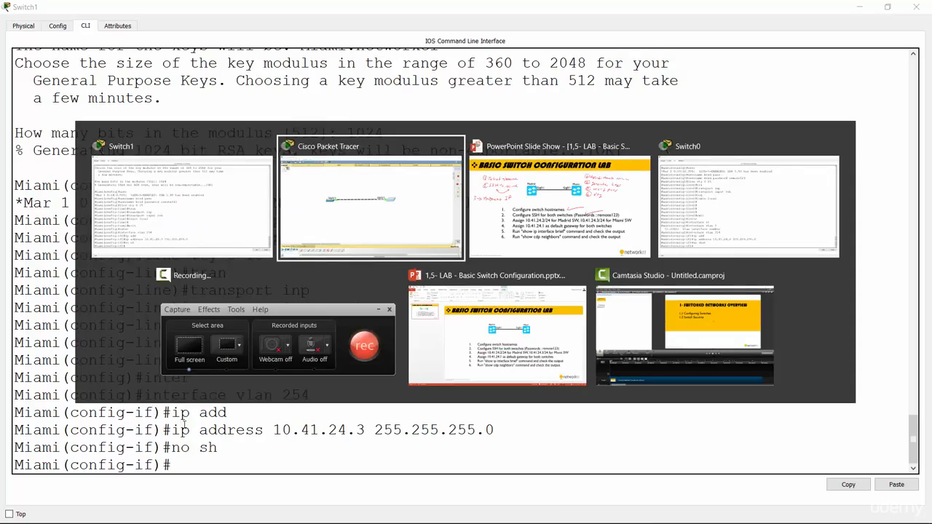
pyautogui.click(531, 256)
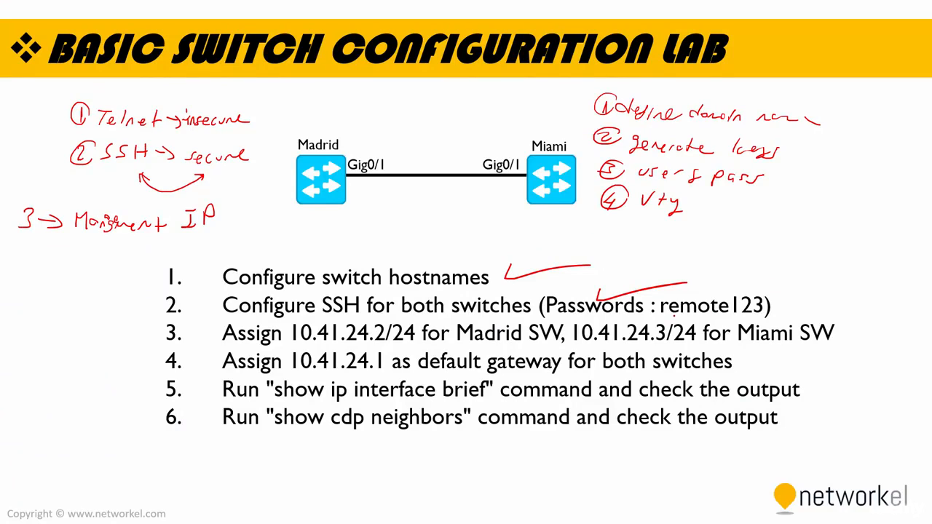
pyautogui.moveTo(802, 309); pyautogui.dragTo(879, 294)
pyautogui.moveTo(149, 352); pyautogui.dragTo(149, 365)
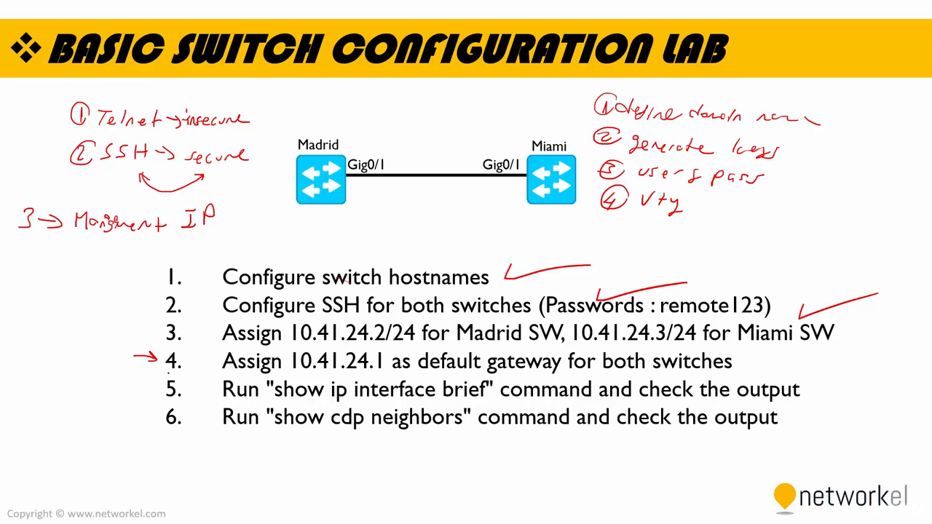
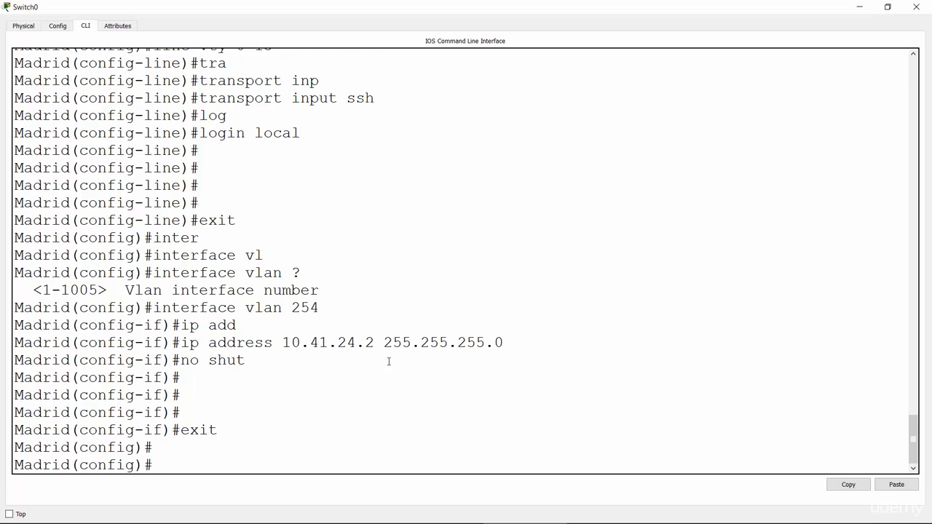
# Set the Madrid switch's default gateway to 10.41.24.1 with ip default-gateway, checking the command's remaining options.
pyautogui.write('ip def')
pyautogui.write('a')
pyautogui.press('Tab')
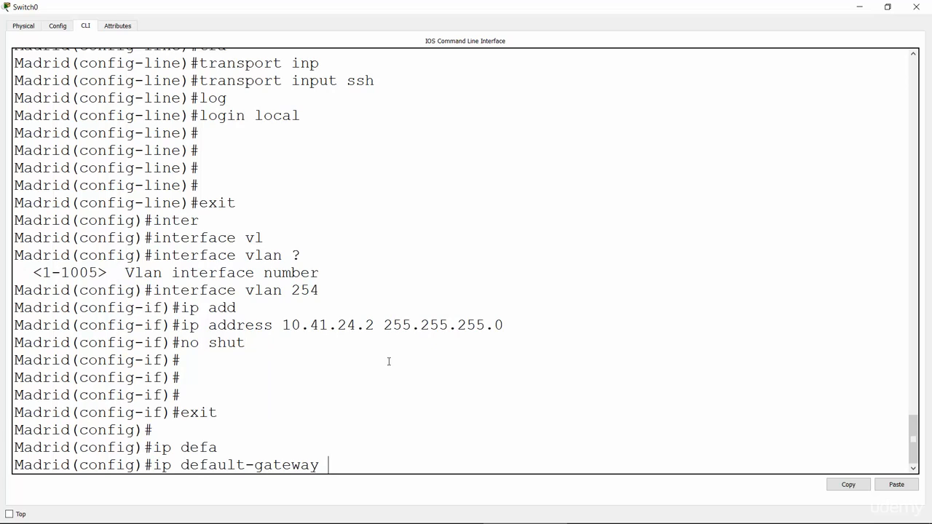
pyautogui.write('10.41.24.1 ?')
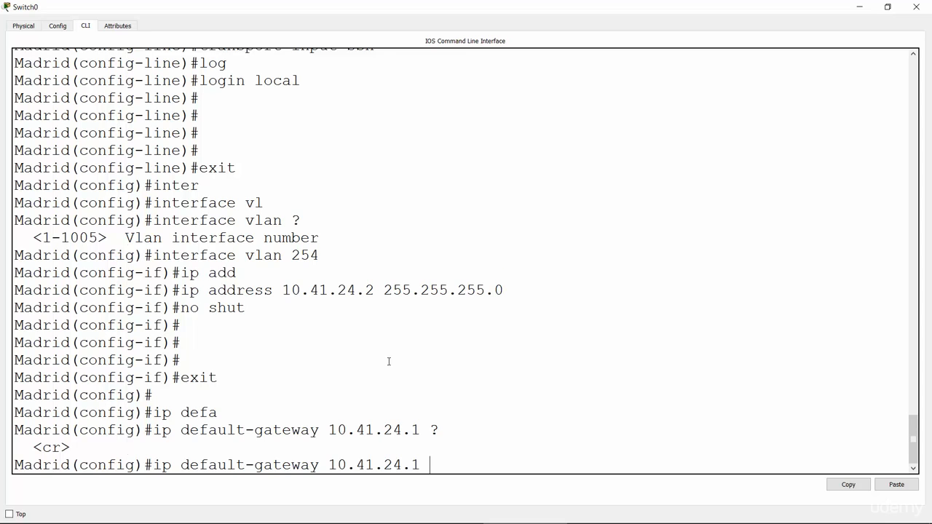
pyautogui.press('Return')
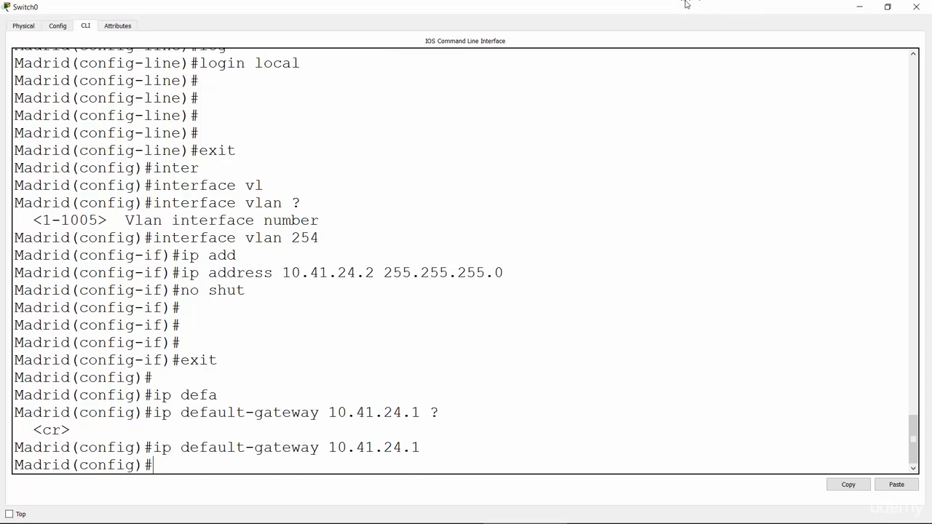
# Bring up the Miami switch's command line in a maximized window and leave VLAN interface configuration mode.
pyautogui.click(859, 7)
pyautogui.click(564, 222)
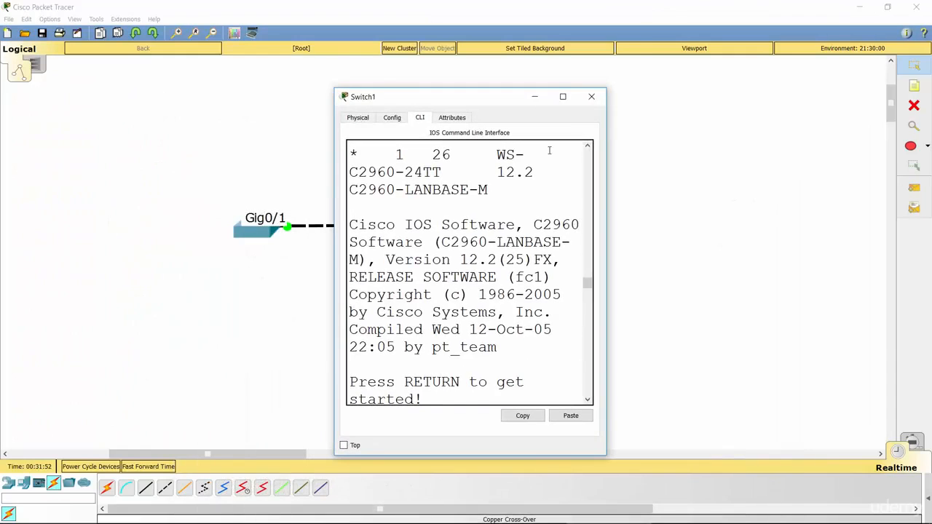
pyautogui.click(563, 96)
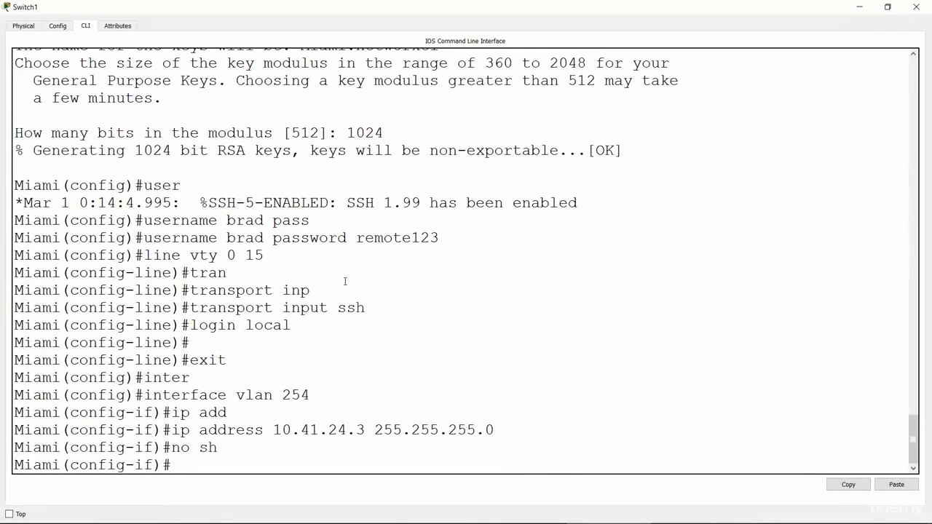
pyautogui.write('exi')
pyautogui.press('Return')
pyautogui.press('Return')
pyautogui.press('Return')
# Set the Miami switch's default gateway to 10.41.24.1 with ip default-gateway.
pyautogui.write('ip ')
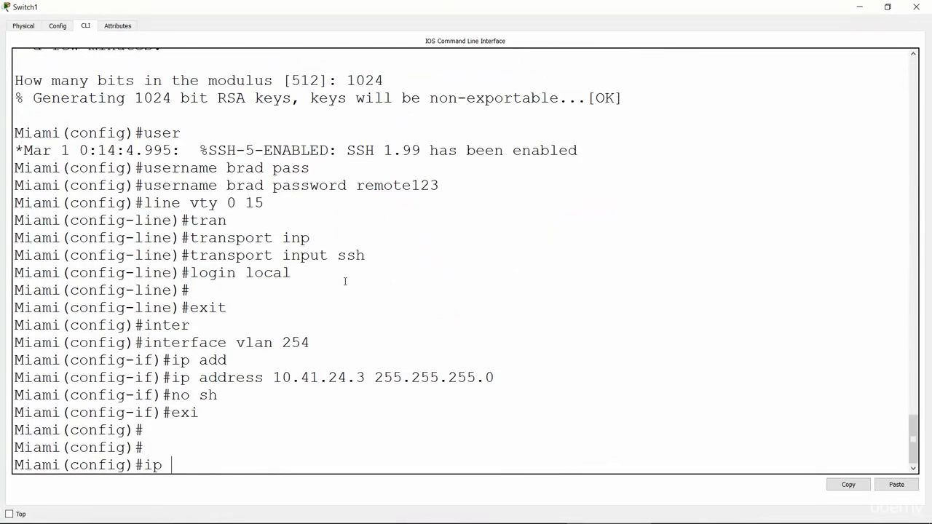
pyautogui.write('def')
pyautogui.press('Tab')
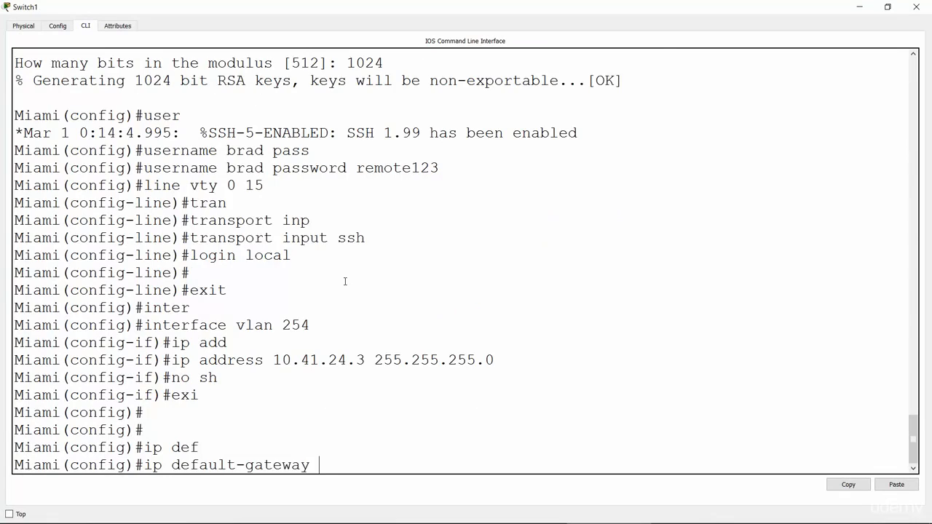
pyautogui.write('10.41.24.1')
pyautogui.press('Return')
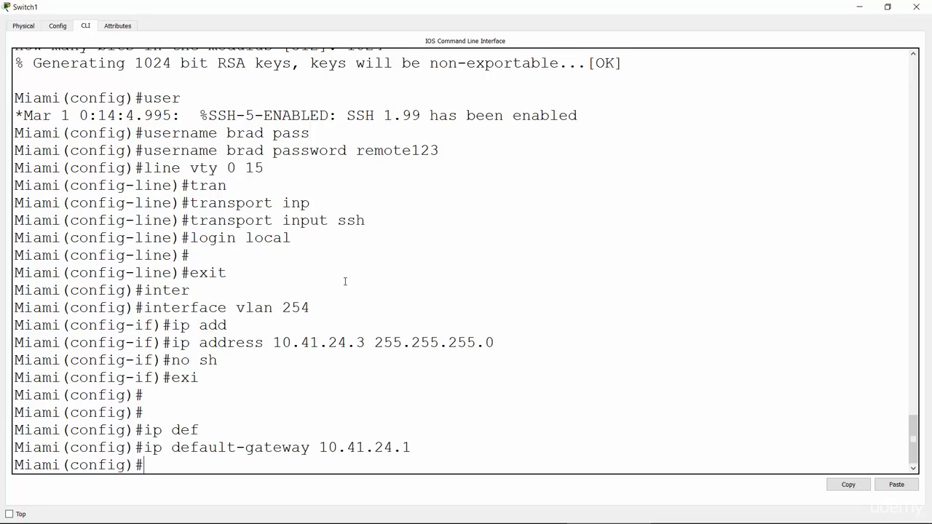
# Switch to the PowerPoint slide show, check off task 4, draw arrows at tasks 5 and 6 and underline their show commands.
pyautogui.hotkey('alt', 'Tab')
pyautogui.click(689, 222)
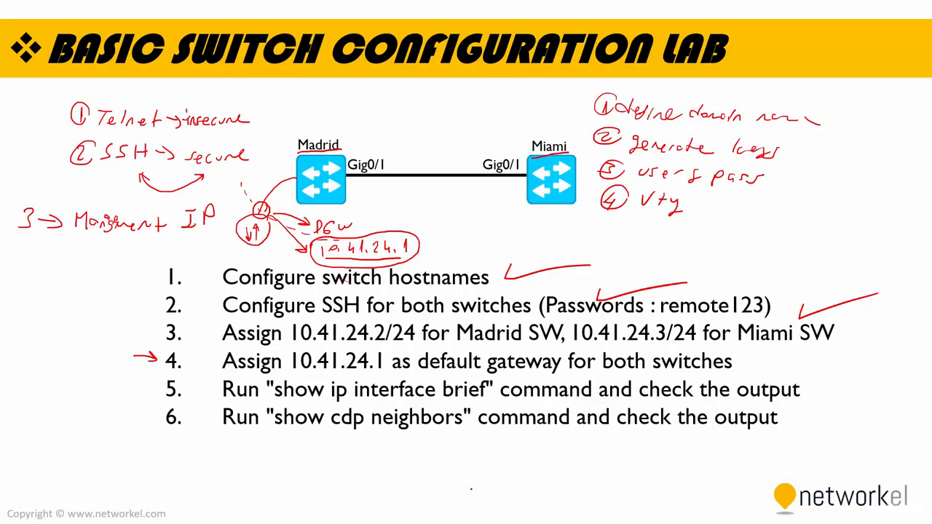
pyautogui.moveTo(743, 357); pyautogui.dragTo(791, 330)
pyautogui.moveTo(131, 391)
pyautogui.mouseDown()
pyautogui.moveTo(154, 389)
pyautogui.moveTo(150, 423)
pyautogui.mouseUp()
pyautogui.moveTo(273, 399); pyautogui.dragTo(472, 387)
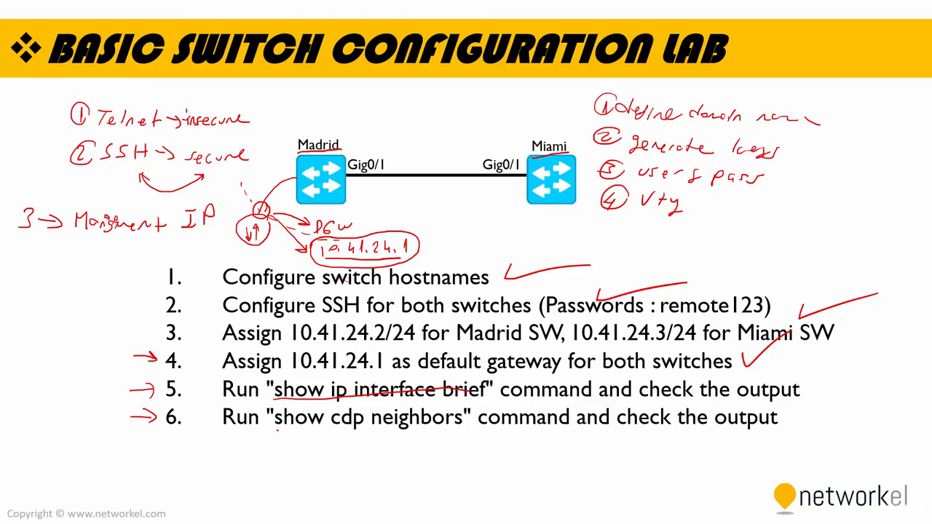
pyautogui.moveTo(277, 431); pyautogui.dragTo(440, 422)
# Switch to Cisco Packet Tracer, bring up the Madrid switch's command line maximized, and return to privileged mode with end.
pyautogui.hotkey('alt', 'Tab')
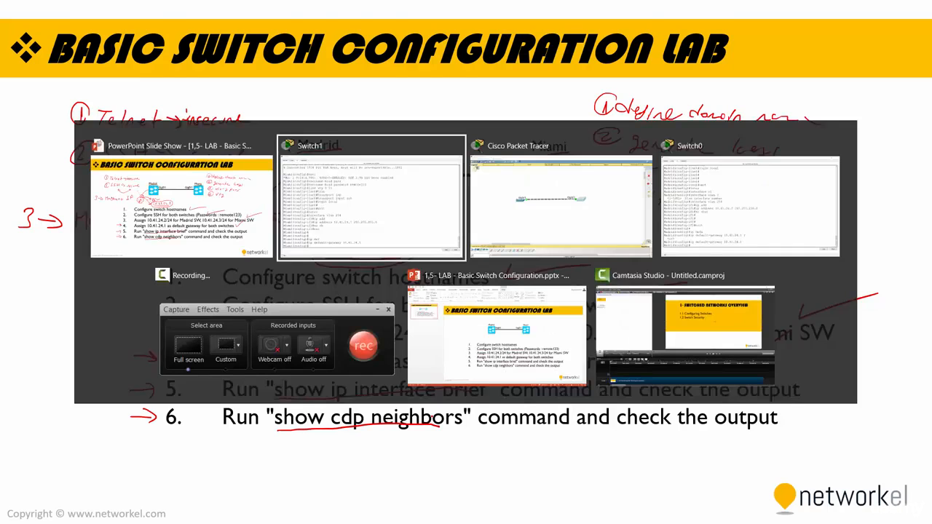
pyautogui.click(546, 219)
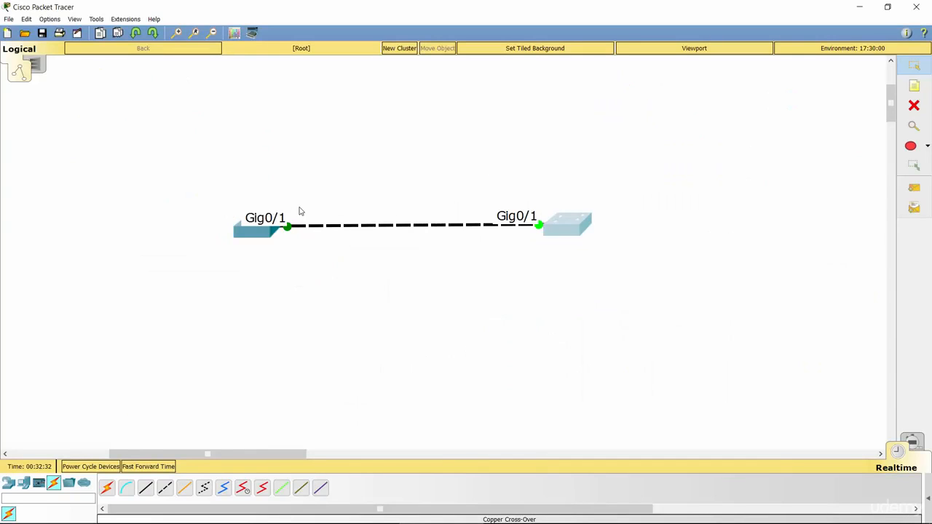
pyautogui.click(257, 231)
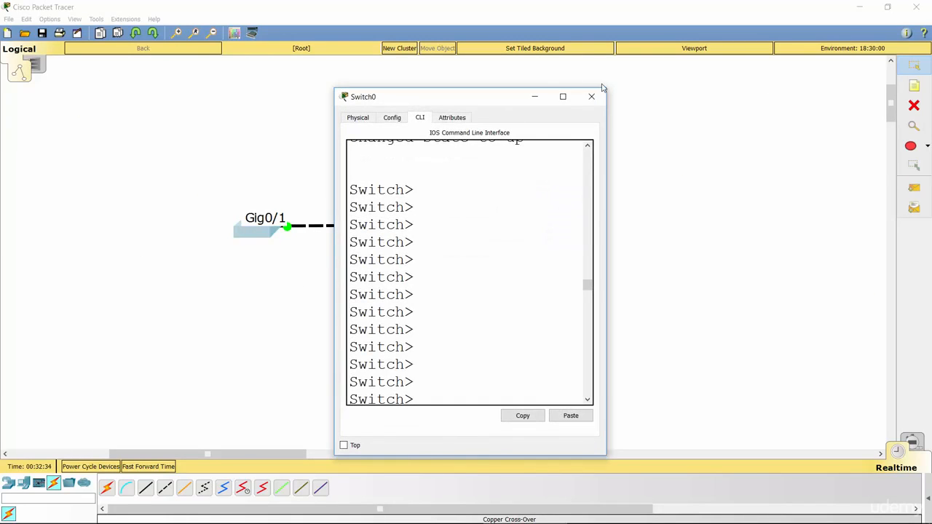
pyautogui.click(563, 96)
pyautogui.press('Return')
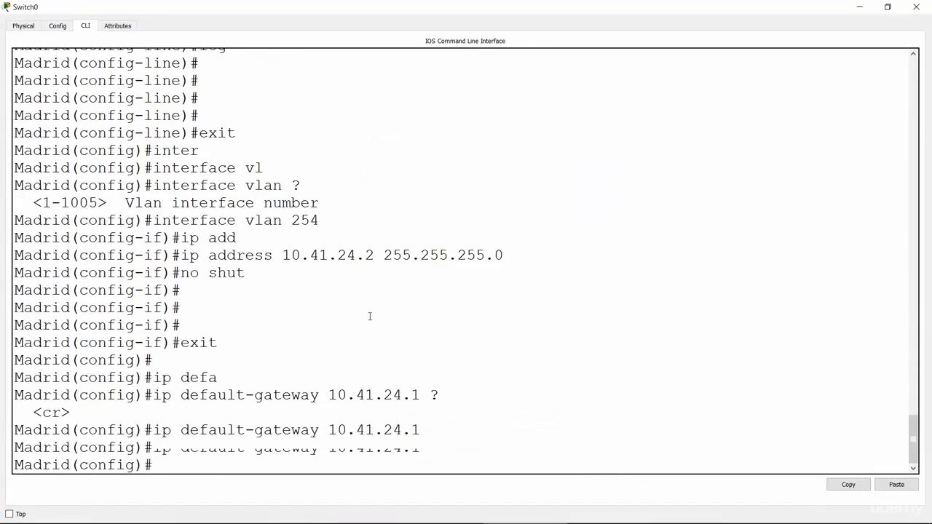
pyautogui.press('Return')
pyautogui.press('Return')
pyautogui.press('Return')
pyautogui.press('Return')
pyautogui.press('Return')
pyautogui.write('e')
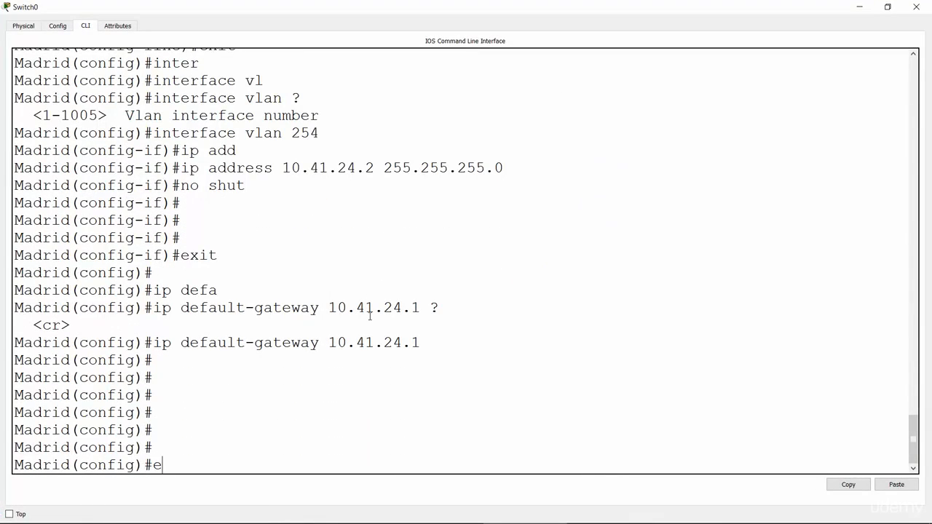
pyautogui.write('nd')
pyautogui.press('Return')
pyautogui.press('Return')
pyautogui.press('Return')
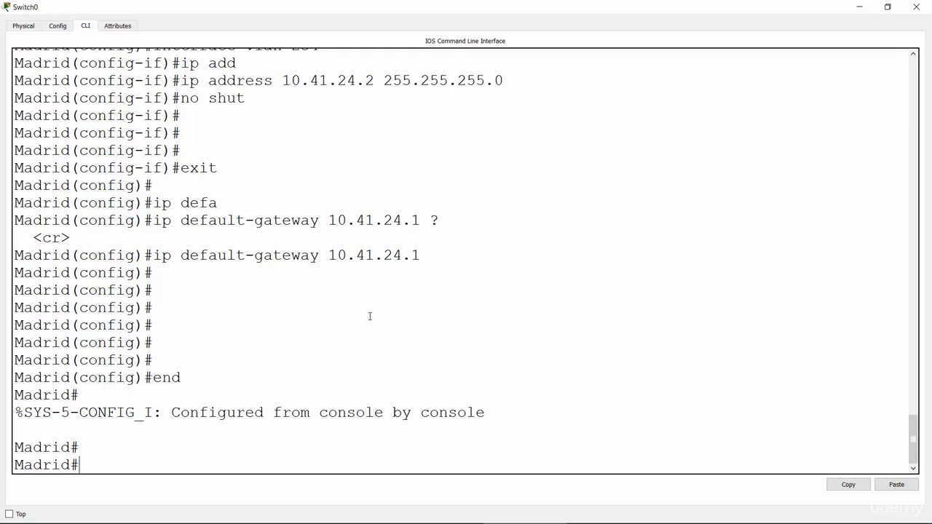
# Run show ip interface brief on the Madrid switch.
pyautogui.write('sho')
pyautogui.press('Tab')
pyautogui.write('ip inte')
pyautogui.write('r')
pyautogui.press('Tab')
pyautogui.write('bri')
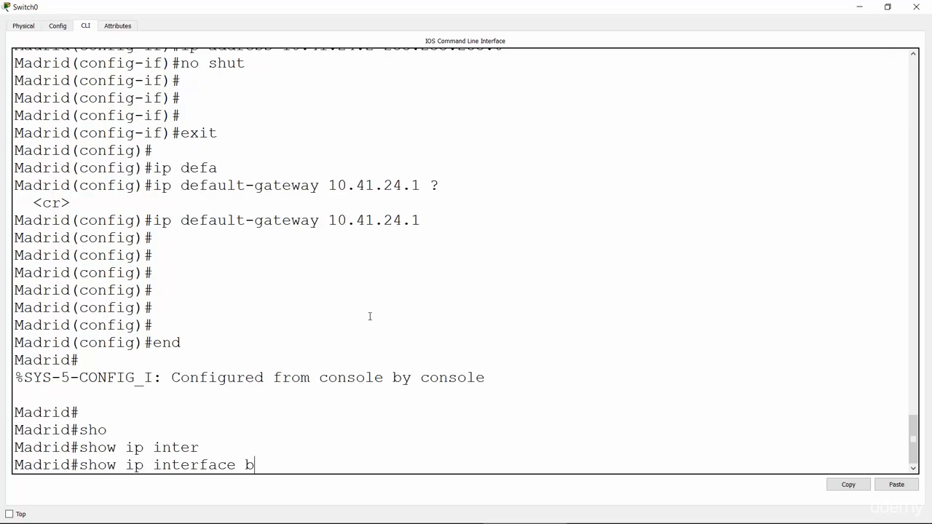
pyautogui.press('Tab')
pyautogui.press('Return')
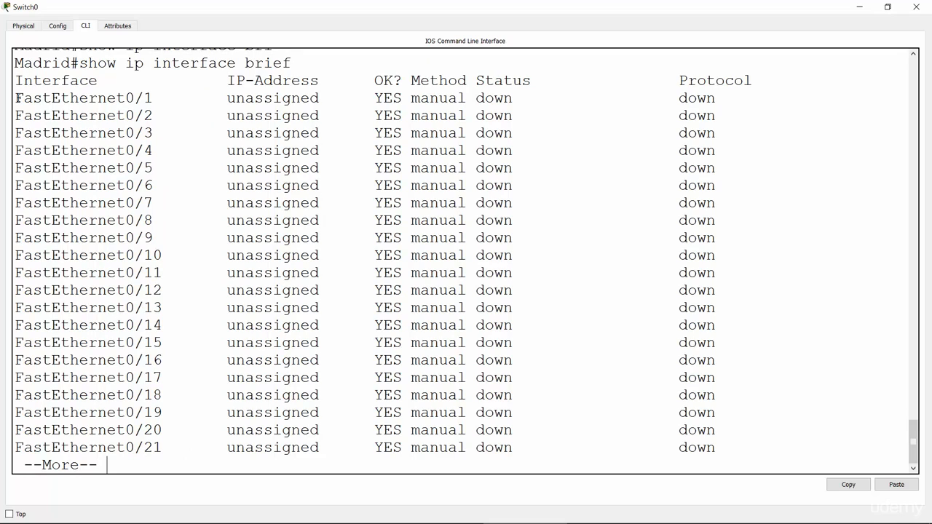
# Highlight the FastEthernet0/1 row's interface name and IP address entry, and page through the rest of the interface list.
pyautogui.moveTo(16, 98); pyautogui.dragTo(145, 100)
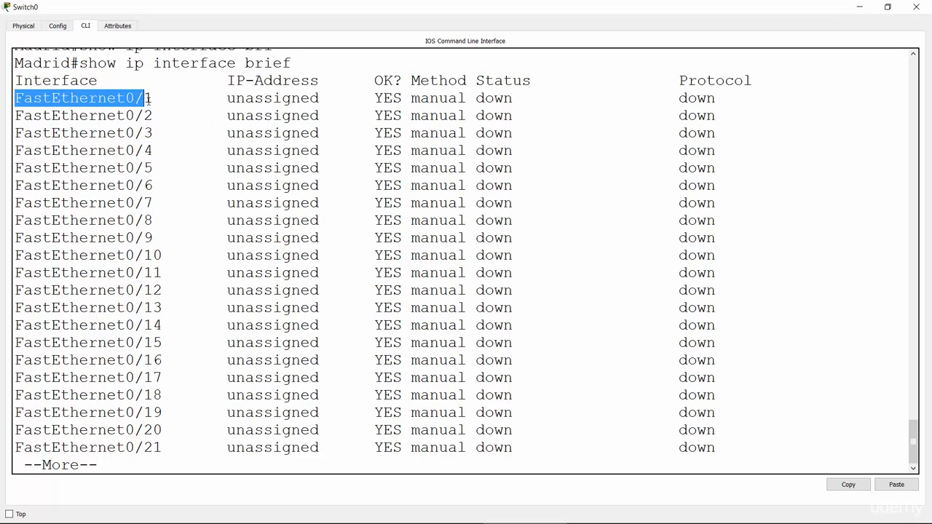
pyautogui.moveTo(227, 98); pyautogui.dragTo(321, 108)
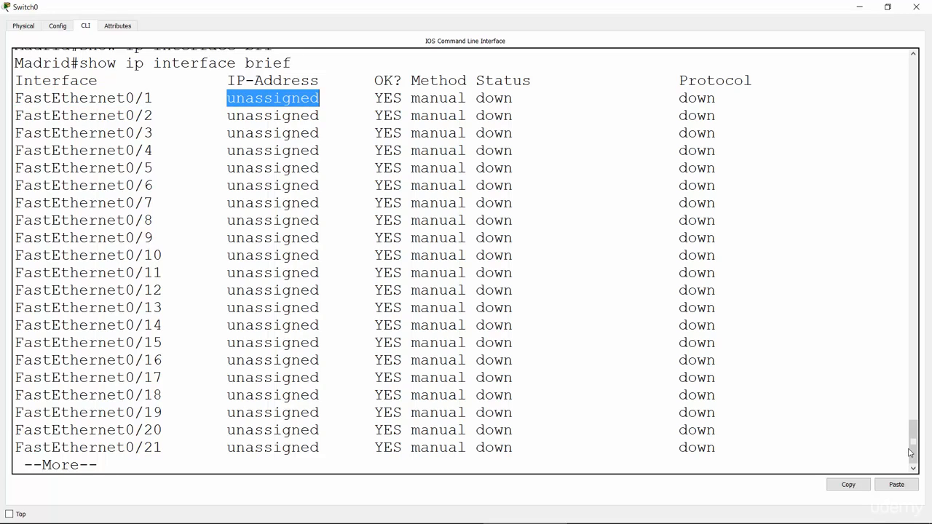
pyautogui.click(831, 445)
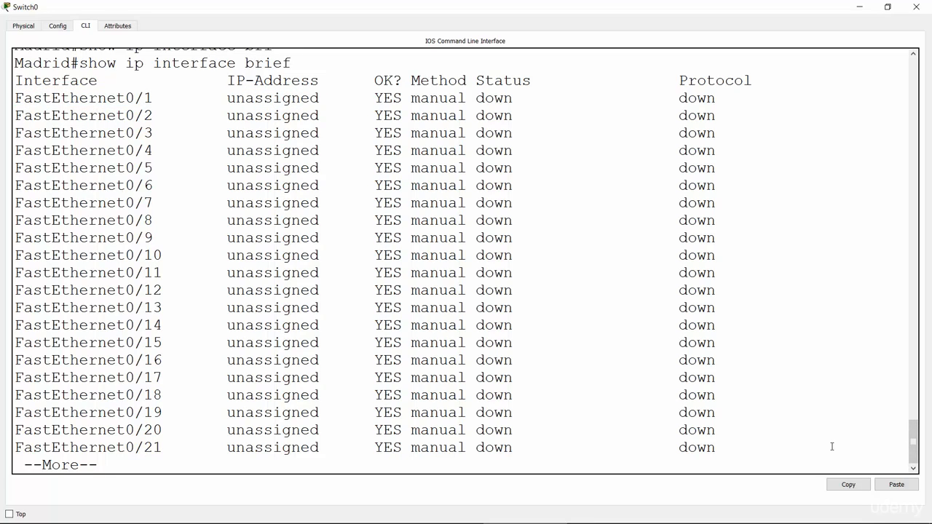
pyautogui.press('Return')
pyautogui.press('Return')
pyautogui.press('Return')
pyautogui.press('Return')
pyautogui.press('Return')
pyautogui.press('Return')
pyautogui.press('Return')
pyautogui.press('Return')
pyautogui.press('Return')
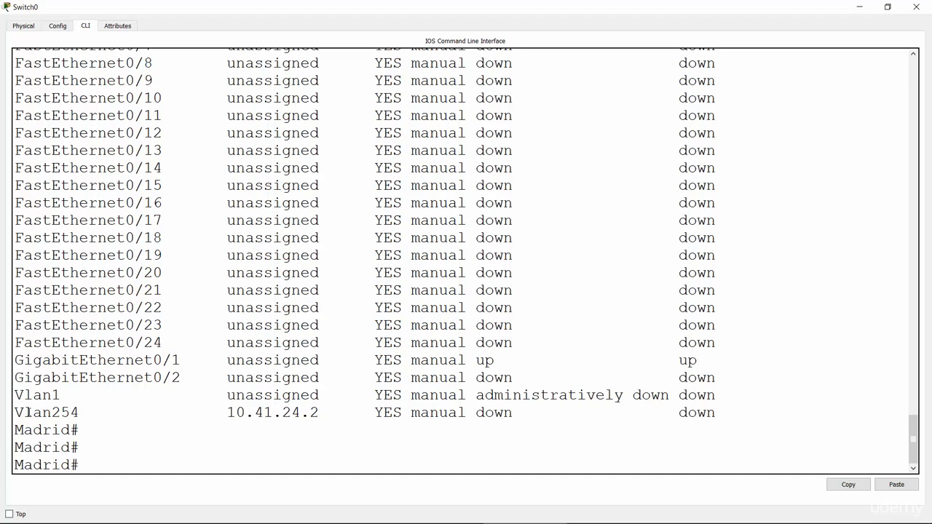
# Highlight the Vlan254 interface name and its IP address in the interface list.
pyautogui.moveTo(15, 412); pyautogui.dragTo(83, 416)
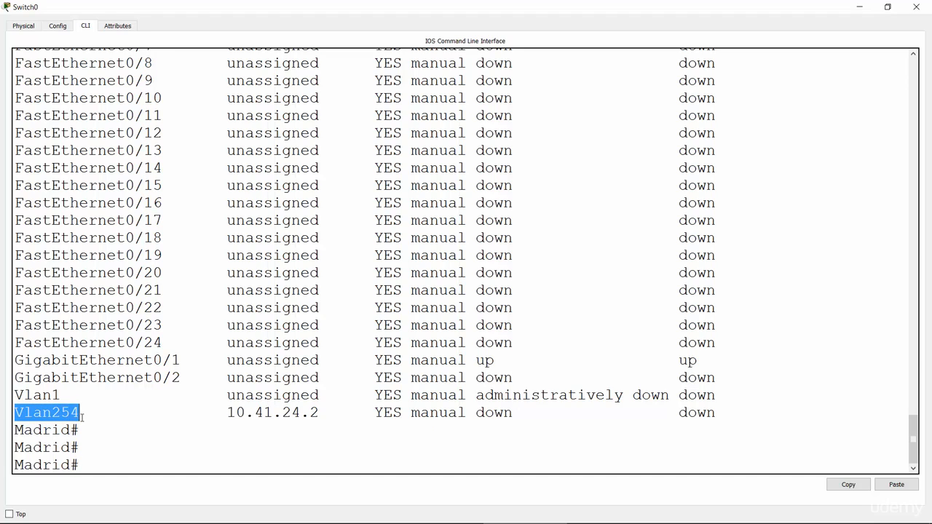
pyautogui.click(319, 414)
pyautogui.moveTo(320, 413); pyautogui.dragTo(227, 413)
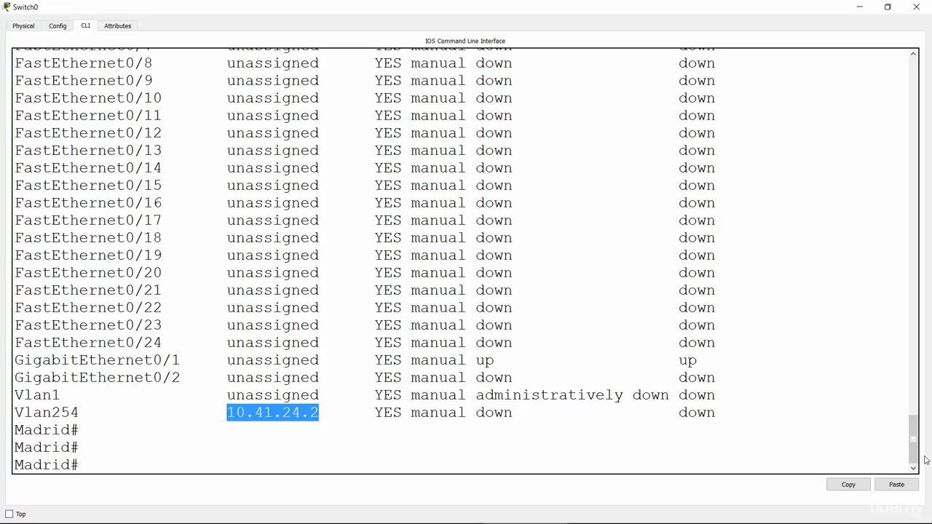
pyautogui.moveTo(913, 440)
pyautogui.mouseDown()
pyautogui.moveTo(910, 413)
pyautogui.moveTo(913, 442)
pyautogui.mouseUp()
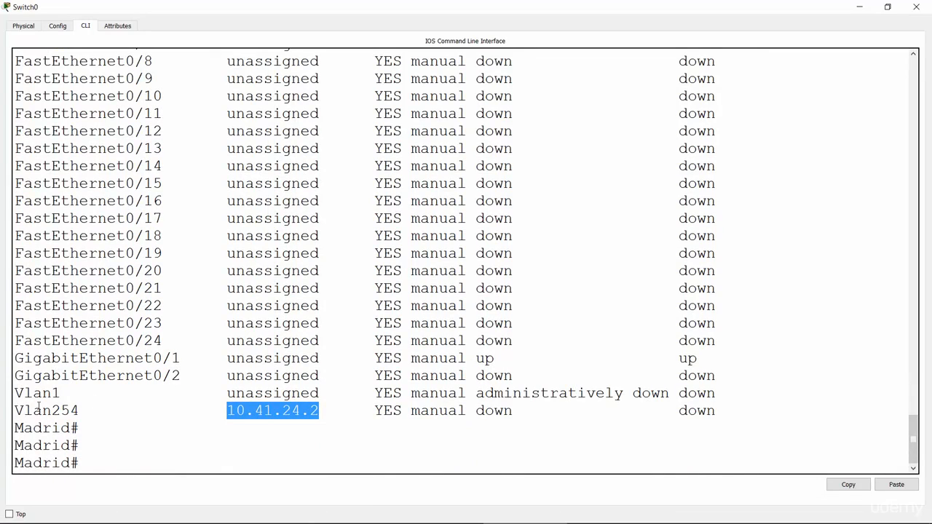
# Run show cdp neighbors on the Madrid switch.
pyautogui.click(120, 468)
pyautogui.press('Return')
pyautogui.press('Return')
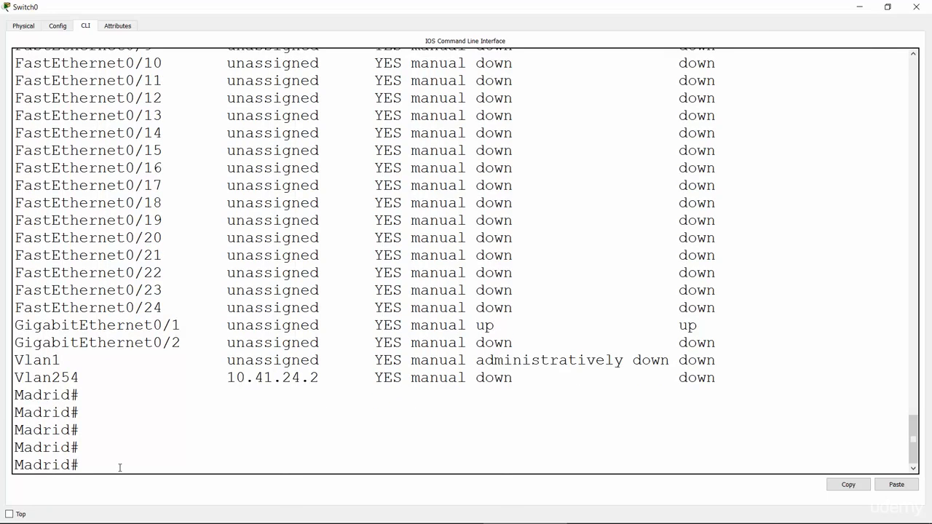
pyautogui.write('sho')
pyautogui.press('Tab')
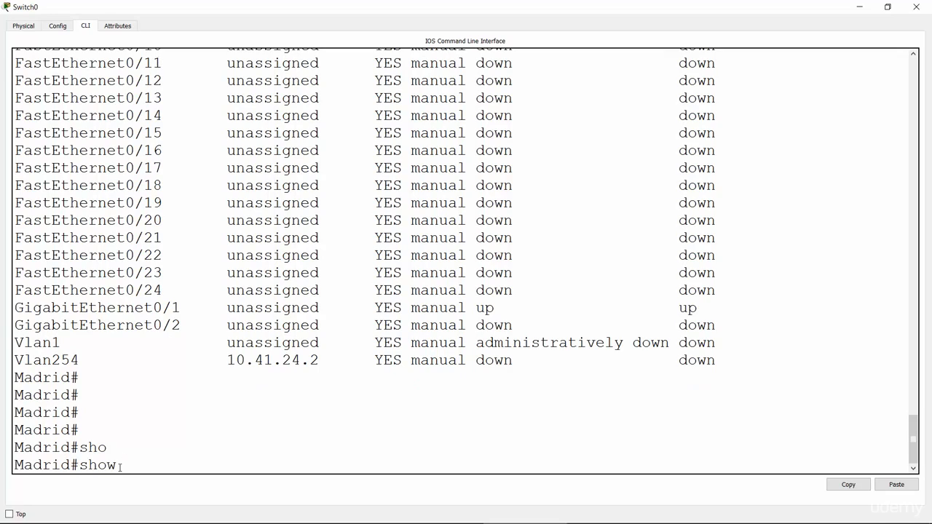
pyautogui.write('cdp nei')
pyautogui.press('Tab')
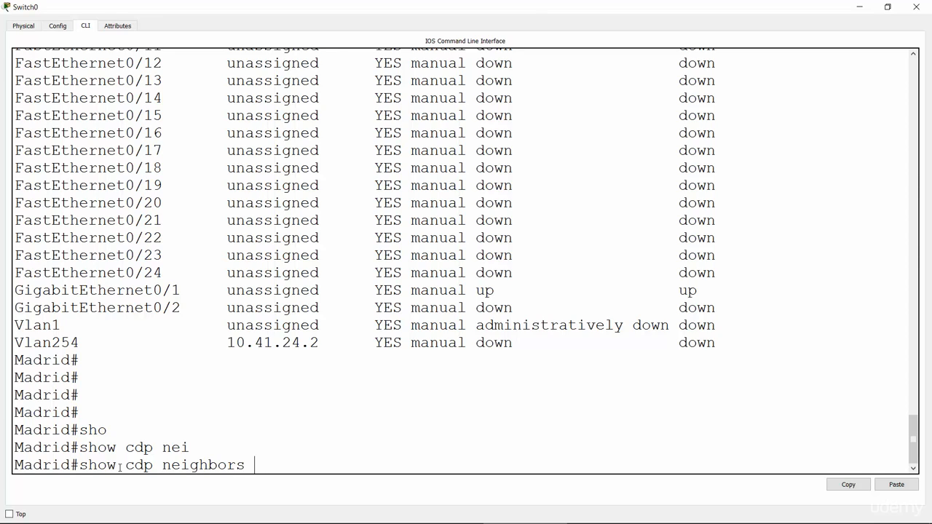
pyautogui.press('Return')
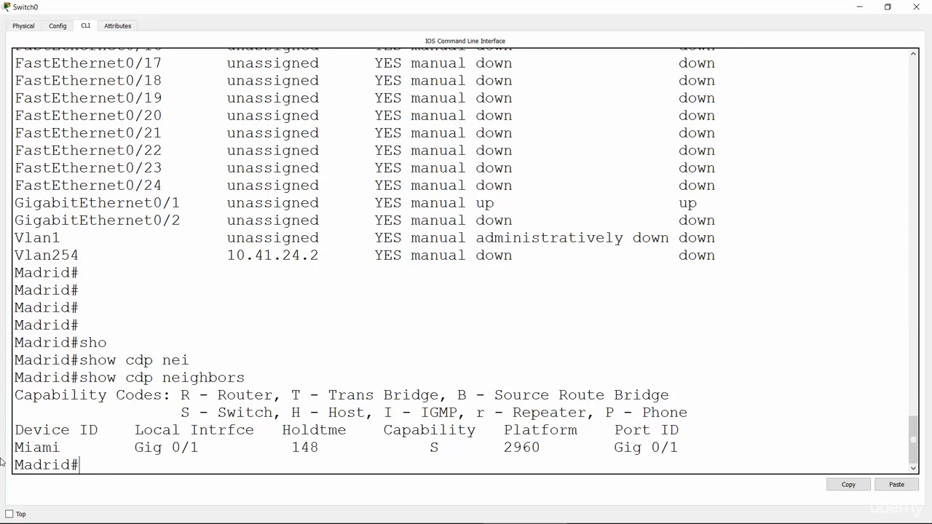
# Examine the Miami neighbor entry's device ID, local interface, port ID and platform by highlighting each in the CDP output.
pyautogui.moveTo(15, 448); pyautogui.dragTo(61, 447)
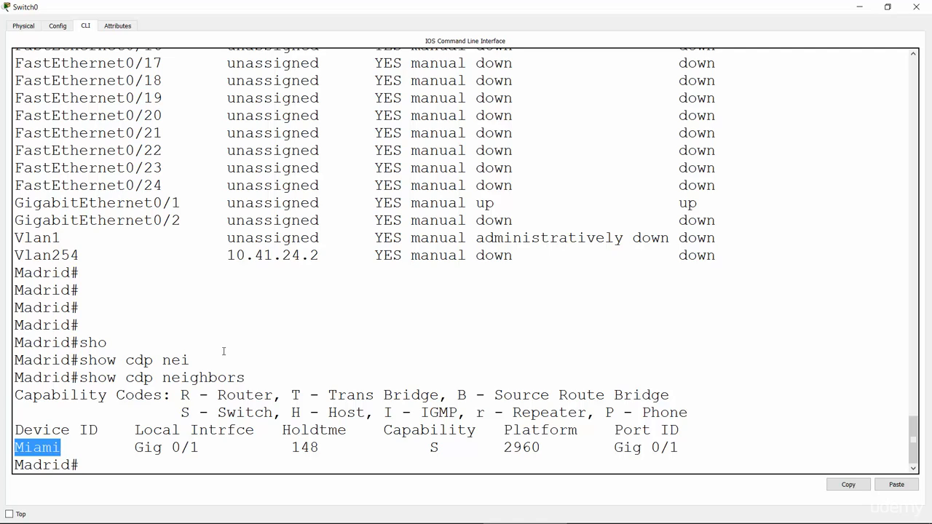
pyautogui.click(23, 447)
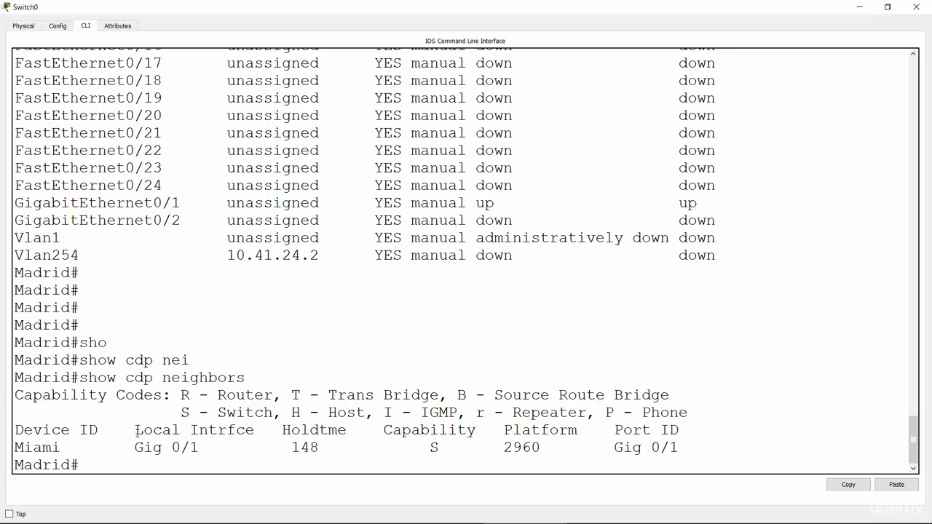
pyautogui.moveTo(137, 430); pyautogui.dragTo(255, 431)
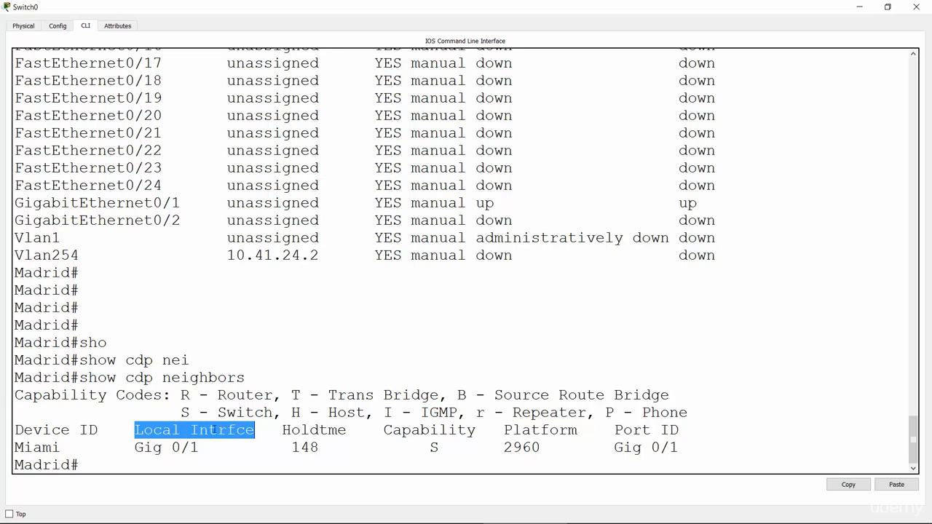
pyautogui.click(135, 447)
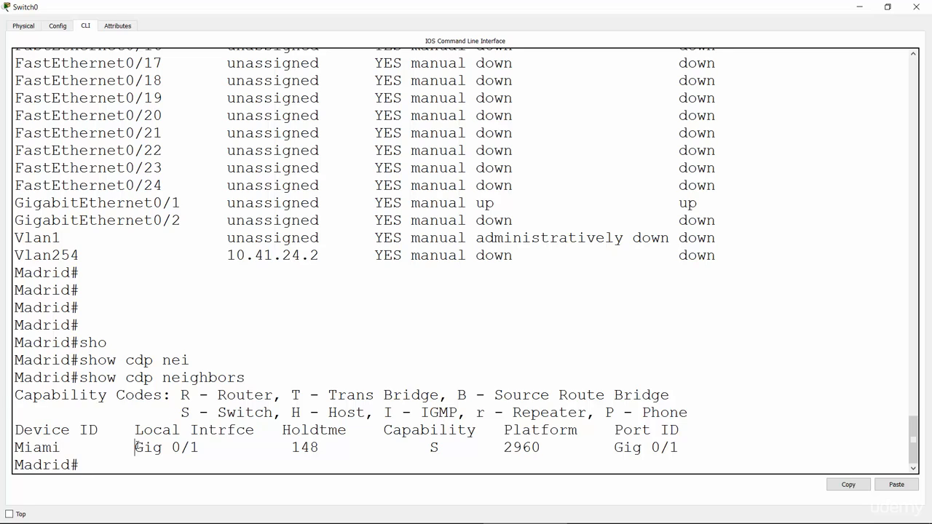
pyautogui.moveTo(136, 447); pyautogui.dragTo(201, 452)
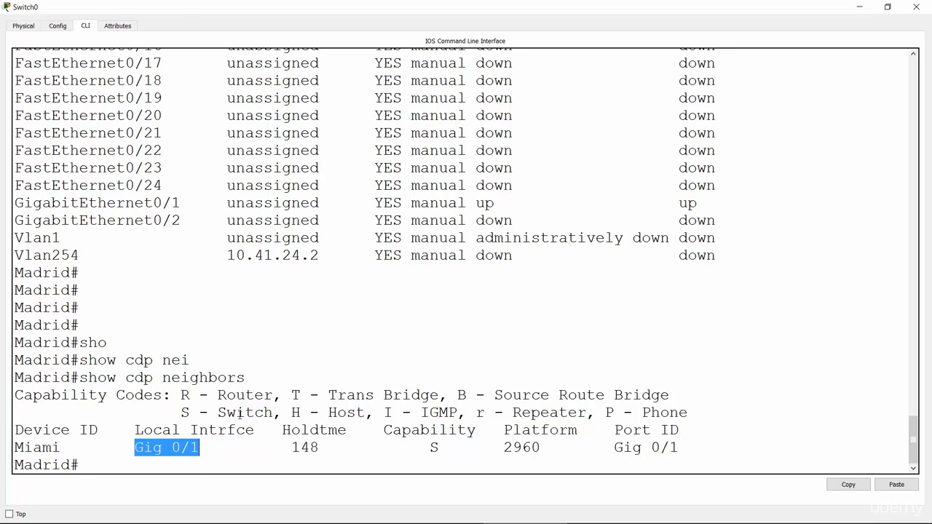
pyautogui.click(617, 431)
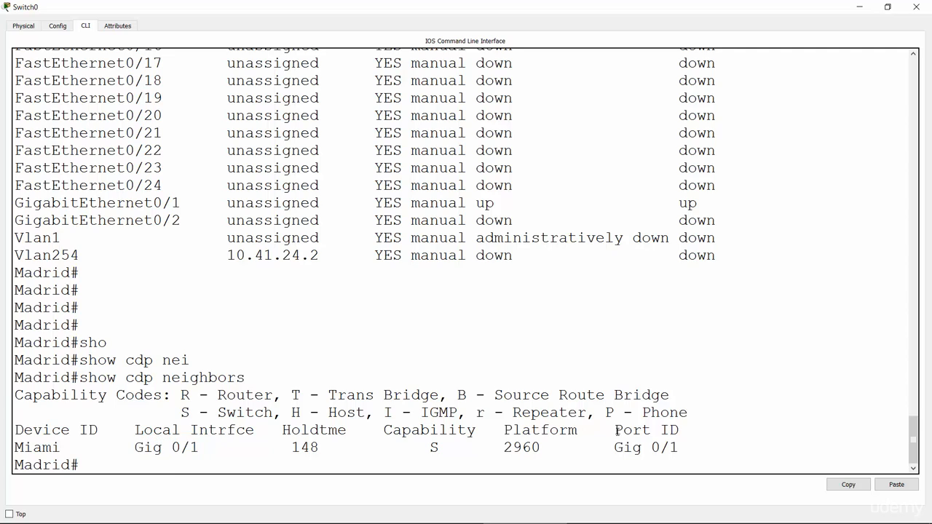
pyautogui.moveTo(617, 431); pyautogui.dragTo(680, 431)
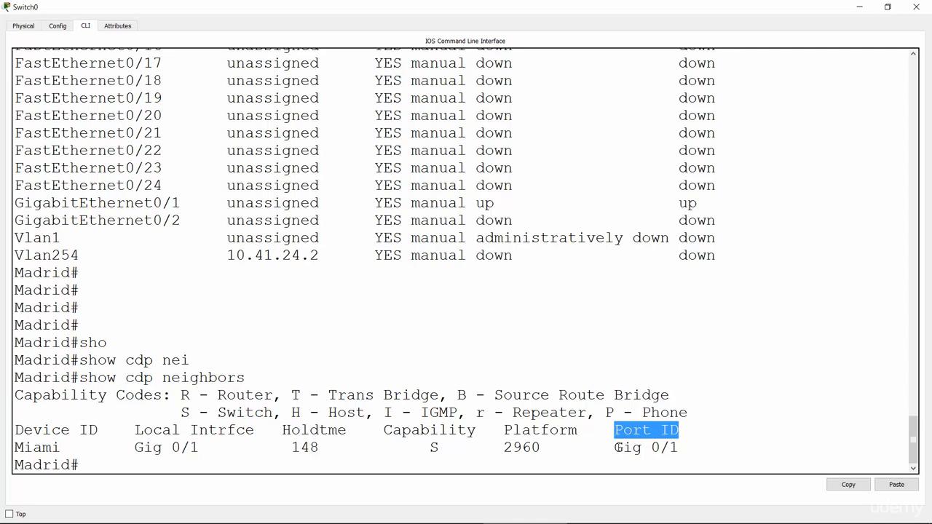
pyautogui.moveTo(616, 448); pyautogui.dragTo(626, 448)
pyautogui.moveTo(649, 447); pyautogui.dragTo(681, 447)
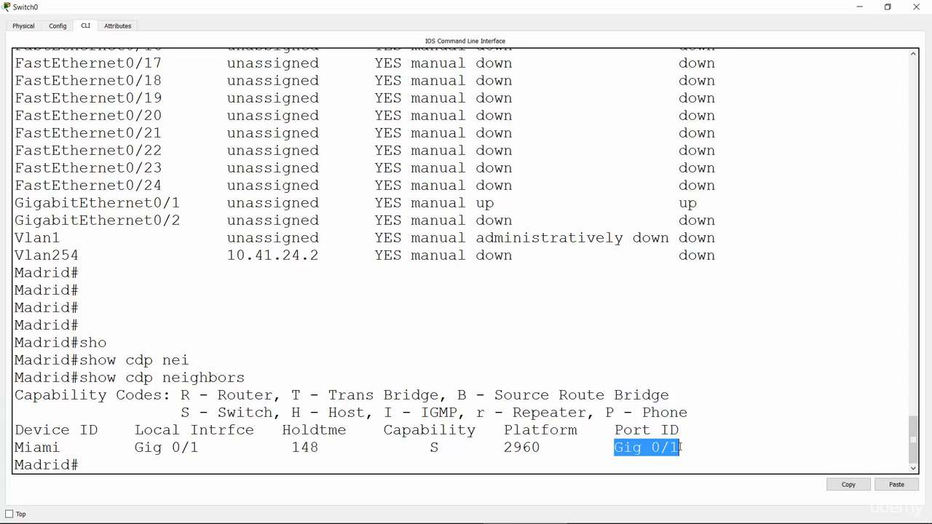
pyautogui.doubleClick(515, 449)
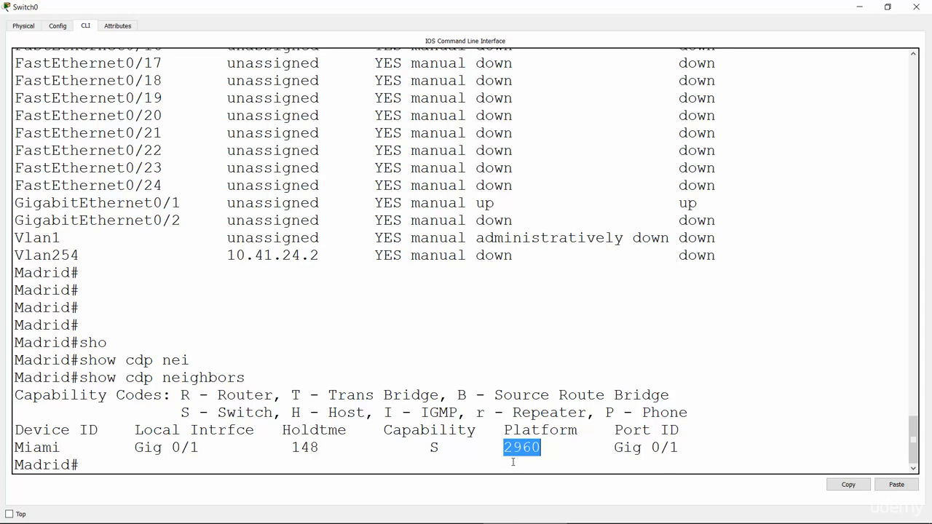